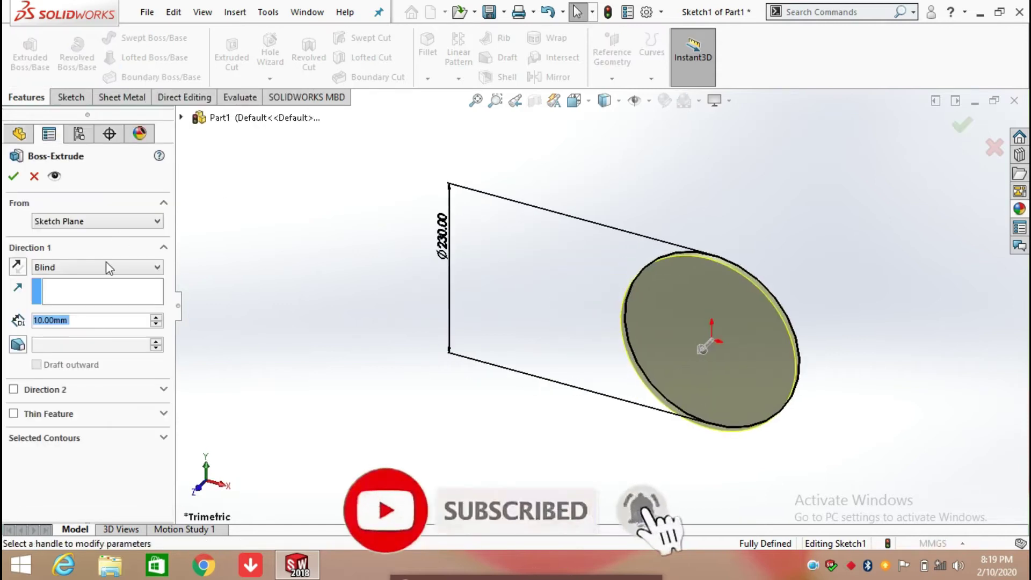
Step: Extrude the 230 mm circle with the Mid Plane end condition to a depth of 2900 mm
click(102, 266)
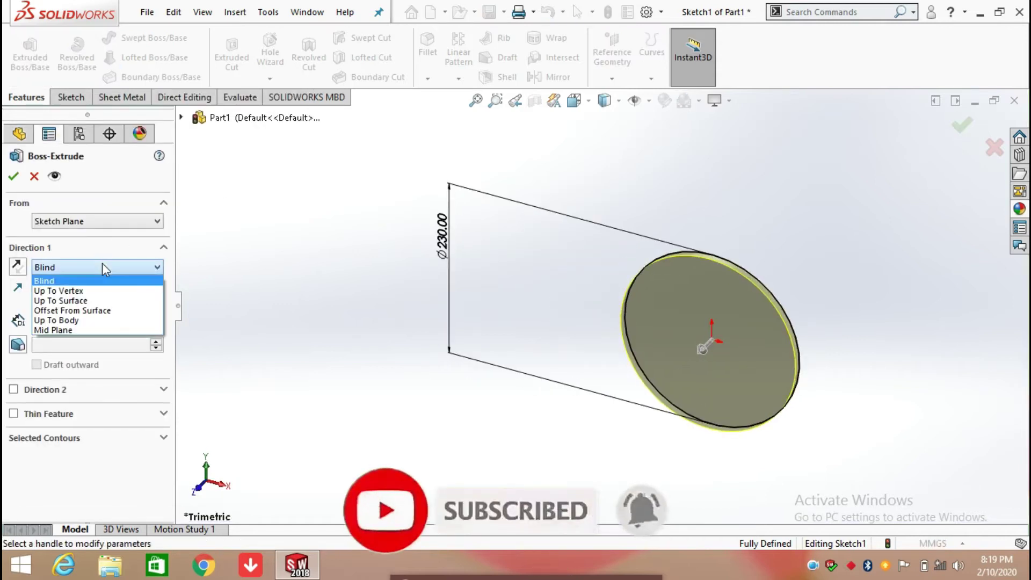
click(53, 329)
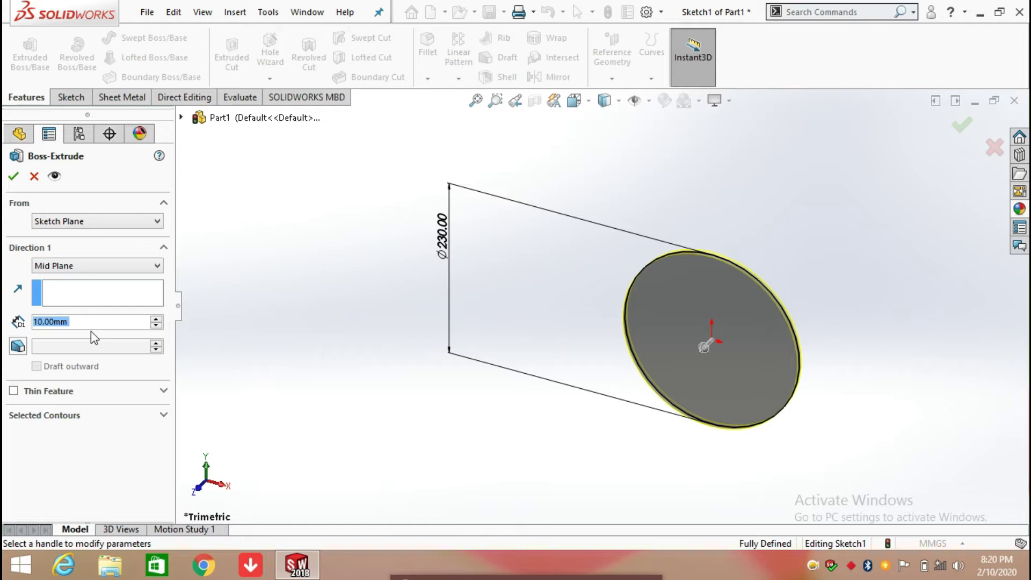
text(2900)
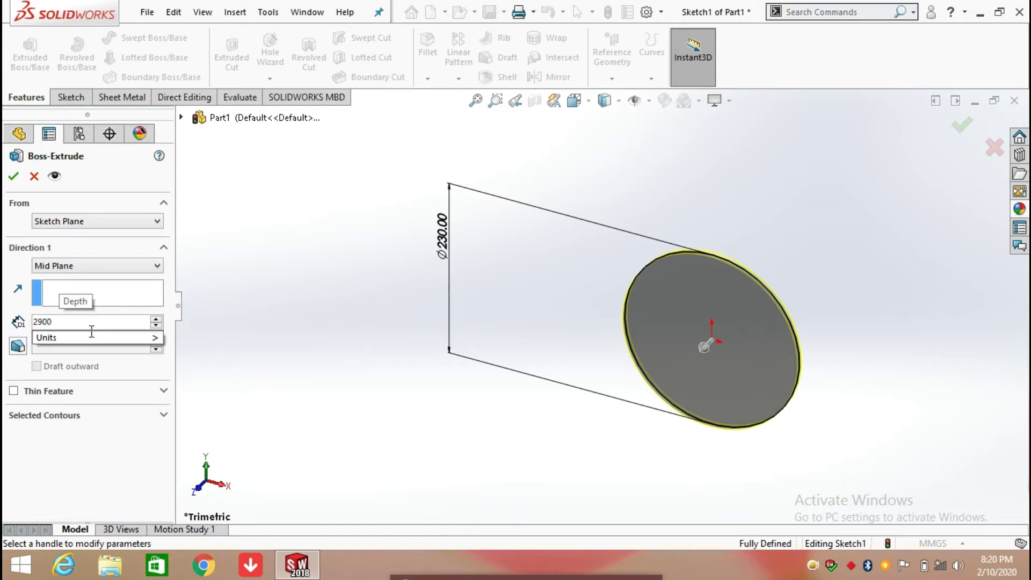
key(Return)
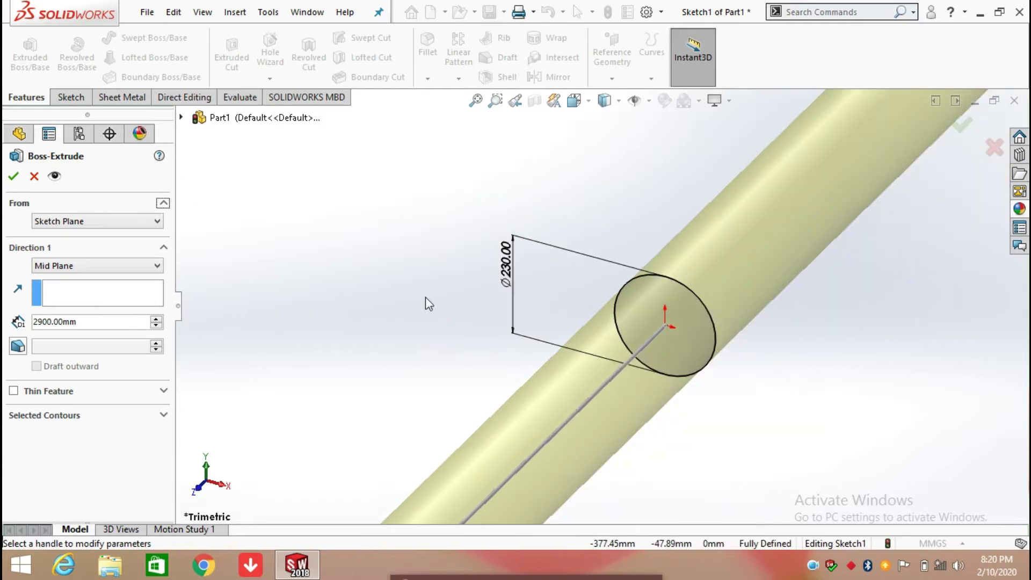
click(15, 176)
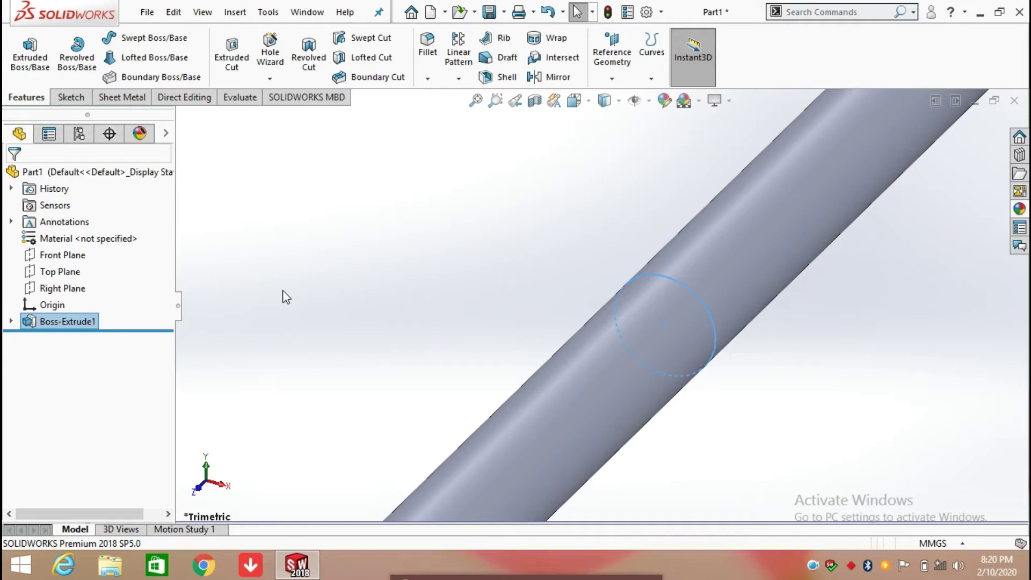
Step: On the Top Plane, sketch a circle of about 86 mm radius on the cylinder's centre line near its upper end in the top view
click(70, 272)
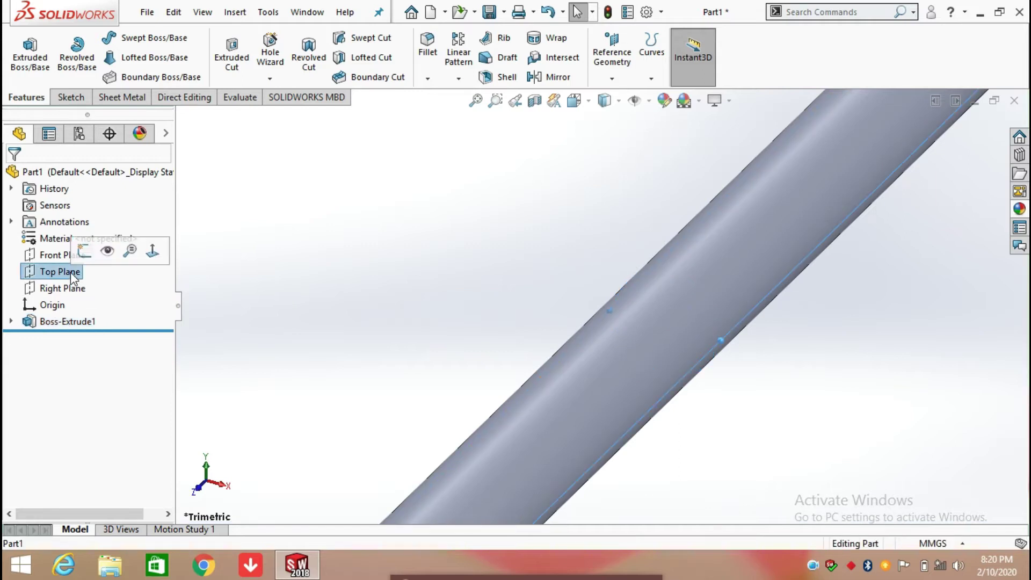
click(154, 249)
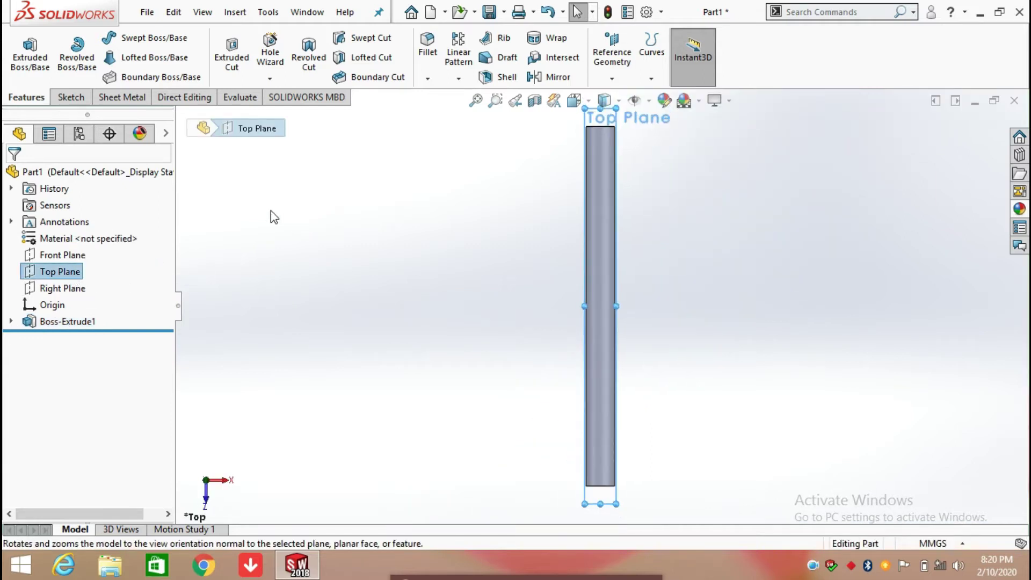
click(68, 98)
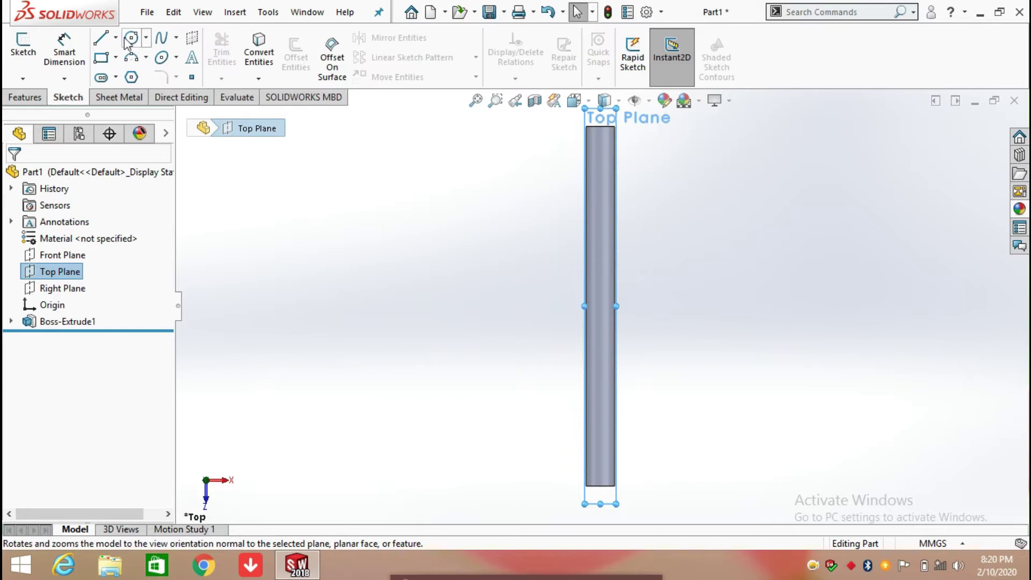
click(128, 39)
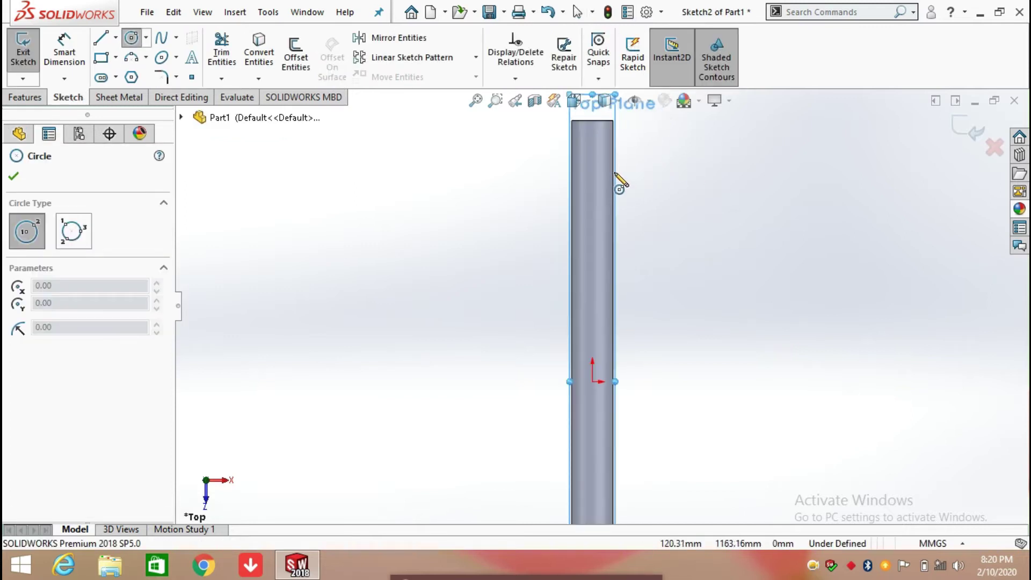
click(592, 145)
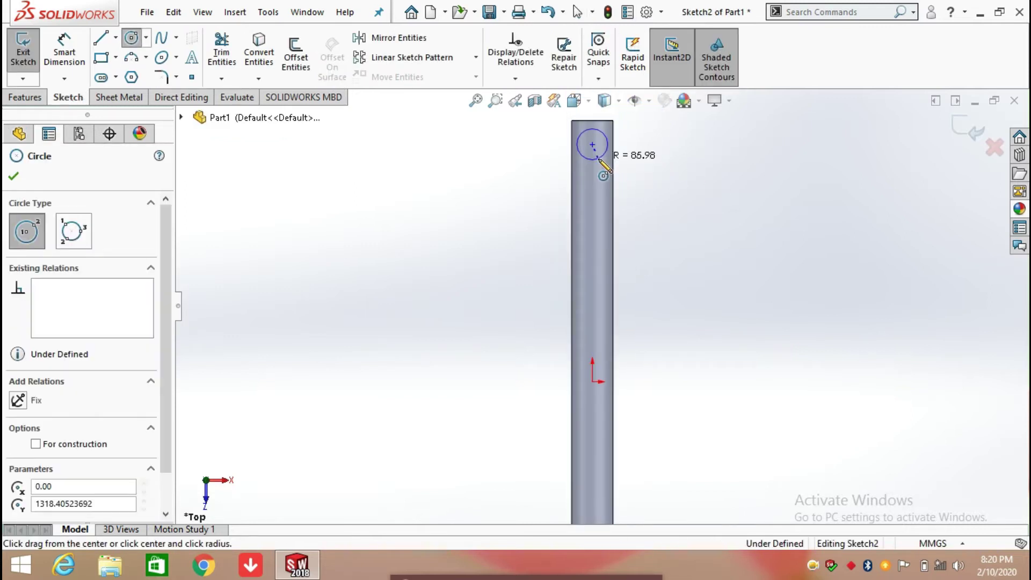
click(600, 162)
right_click(600, 160)
click(633, 168)
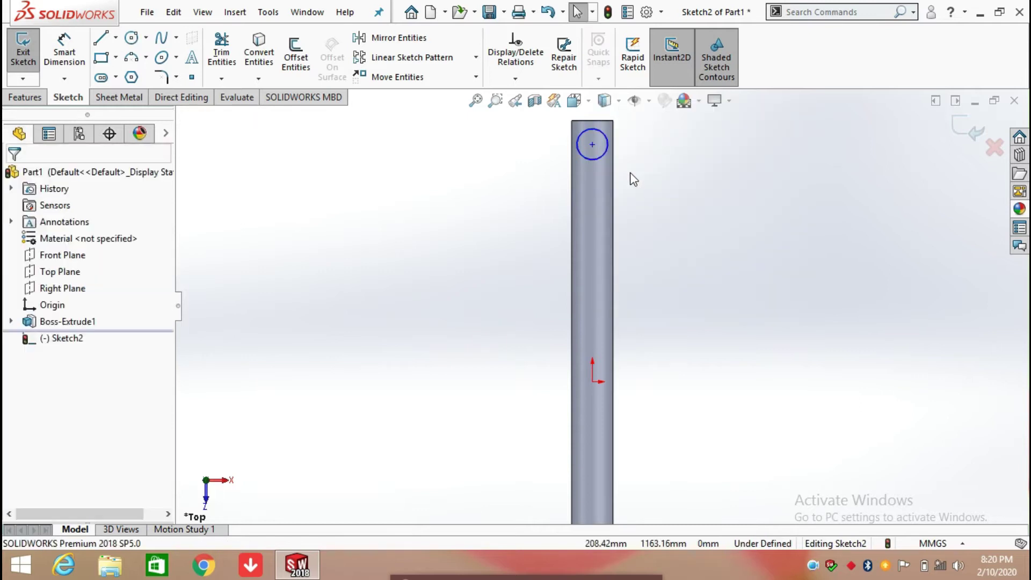
Step: Align the circle's centre vertically with the origin and set the circle's diameter to 115 mm
click(592, 145)
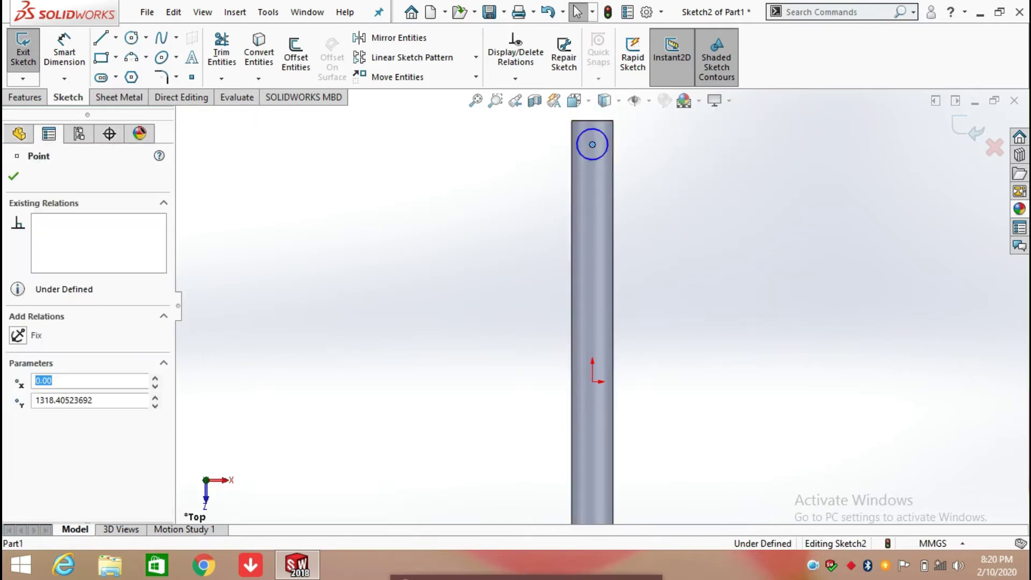
ctrl+click(592, 381)
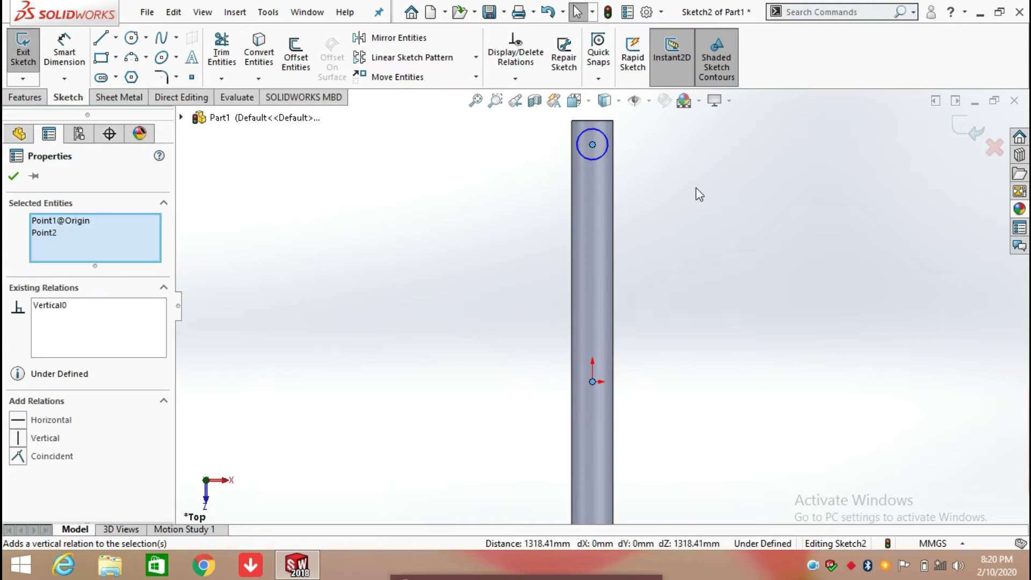
click(64, 51)
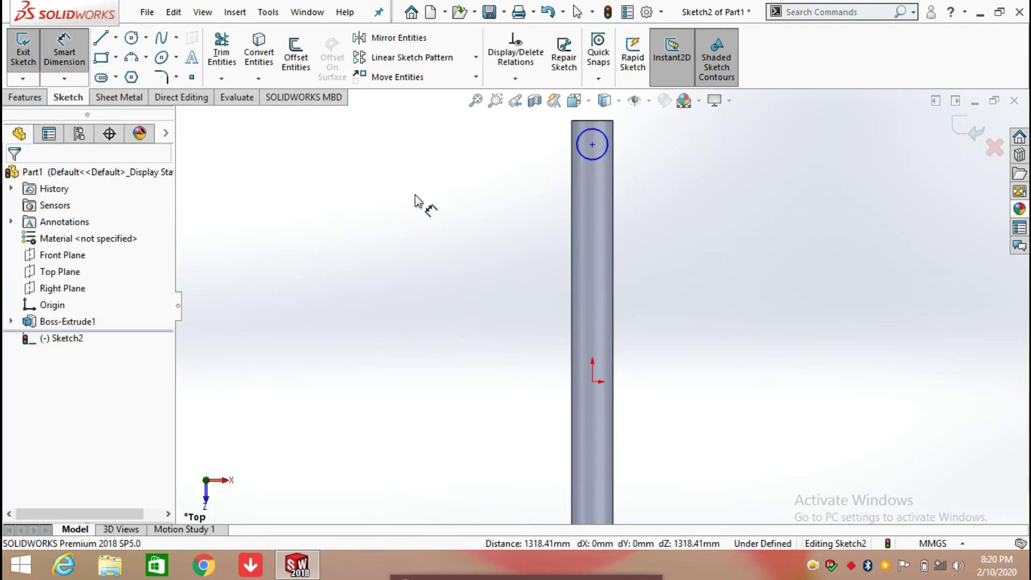
click(603, 155)
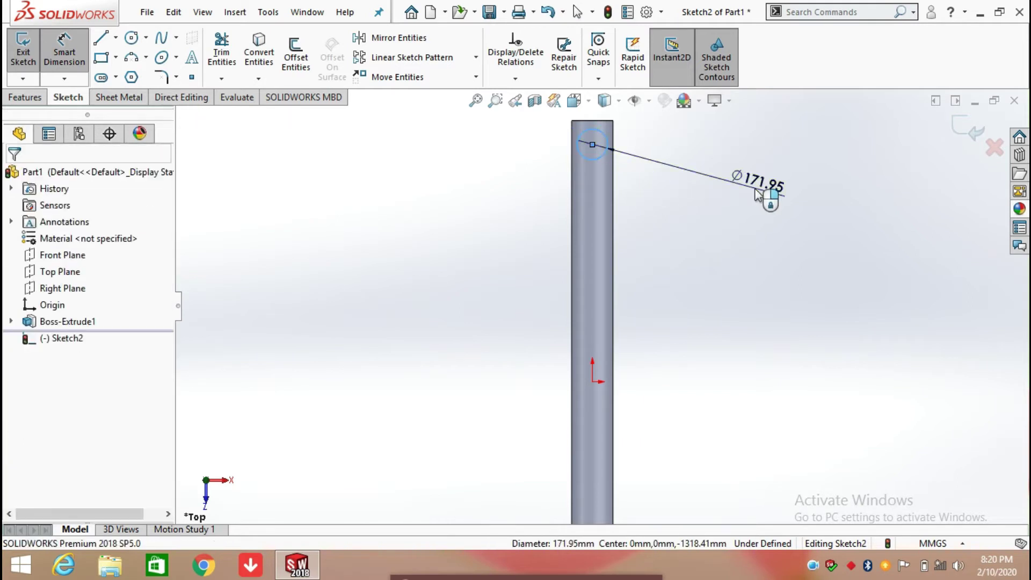
click(756, 198)
text(11)
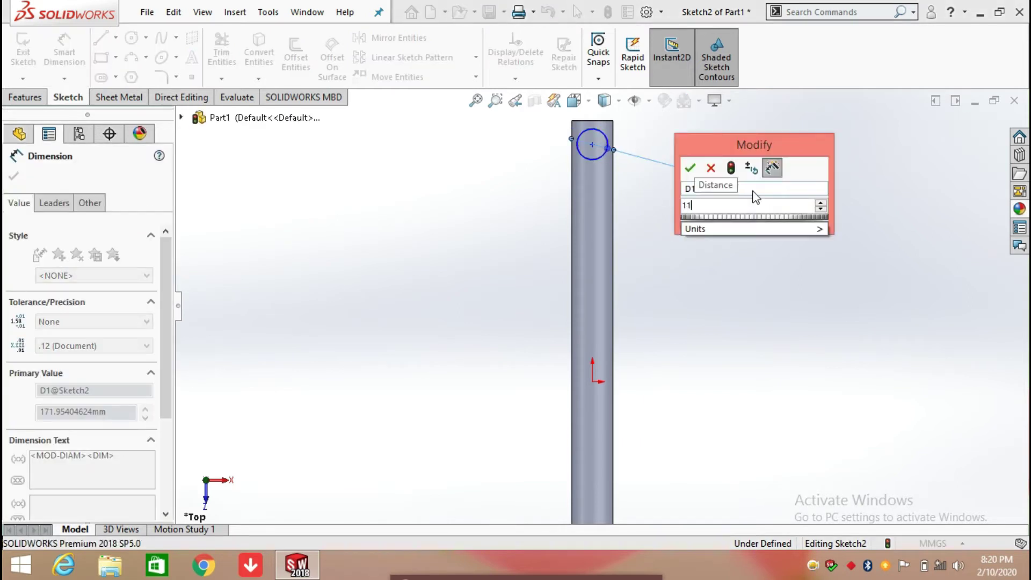
text(5)
key(Return)
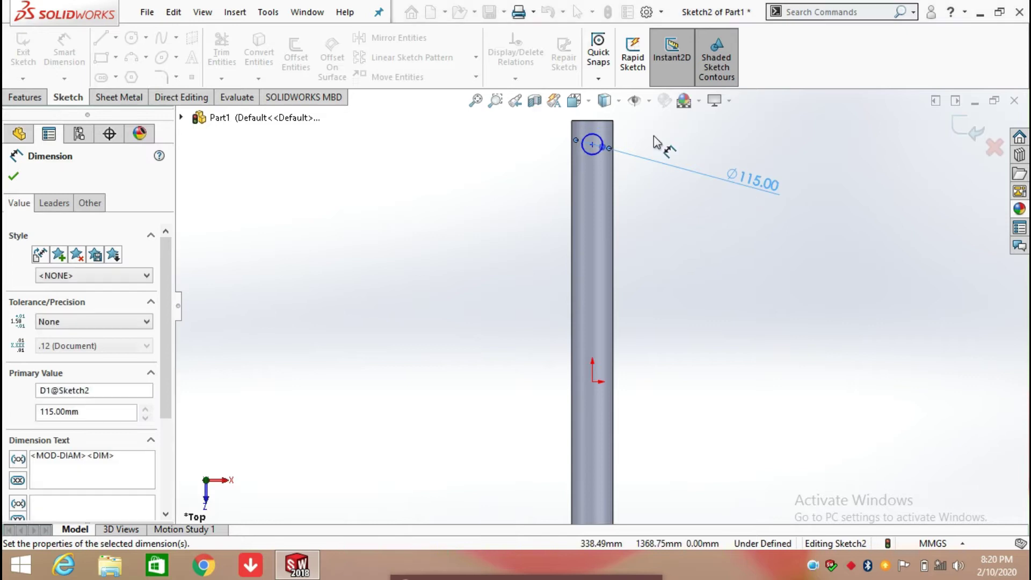
Step: Dimension the distance between the origin and the circle's centre as 1305 mm
click(26, 97)
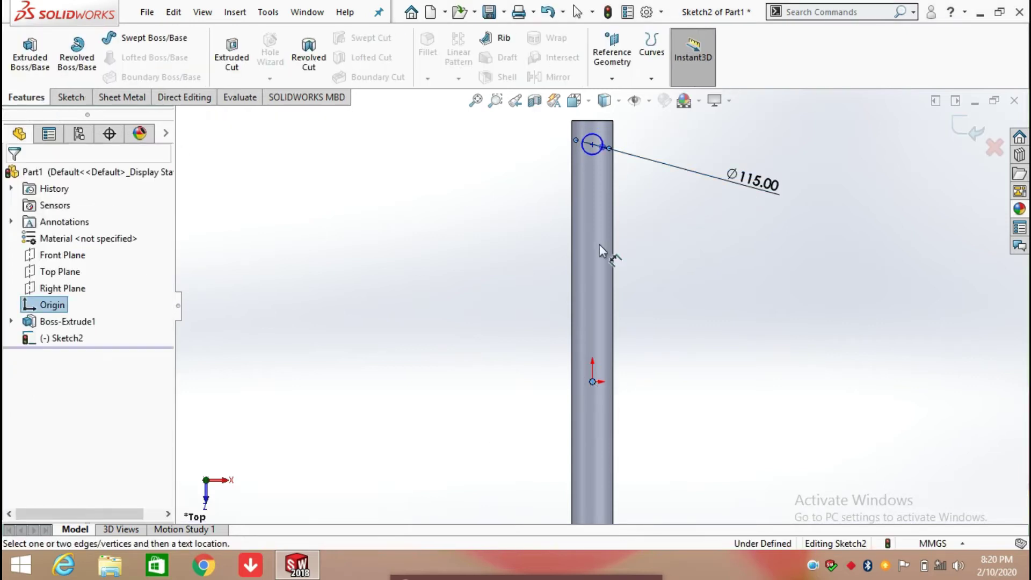
click(593, 382)
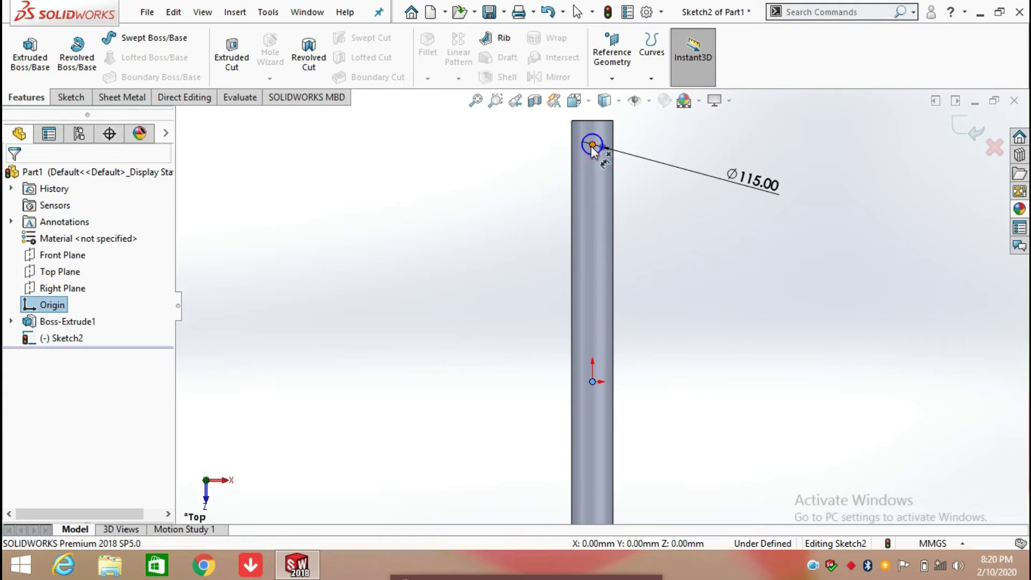
click(593, 145)
click(466, 250)
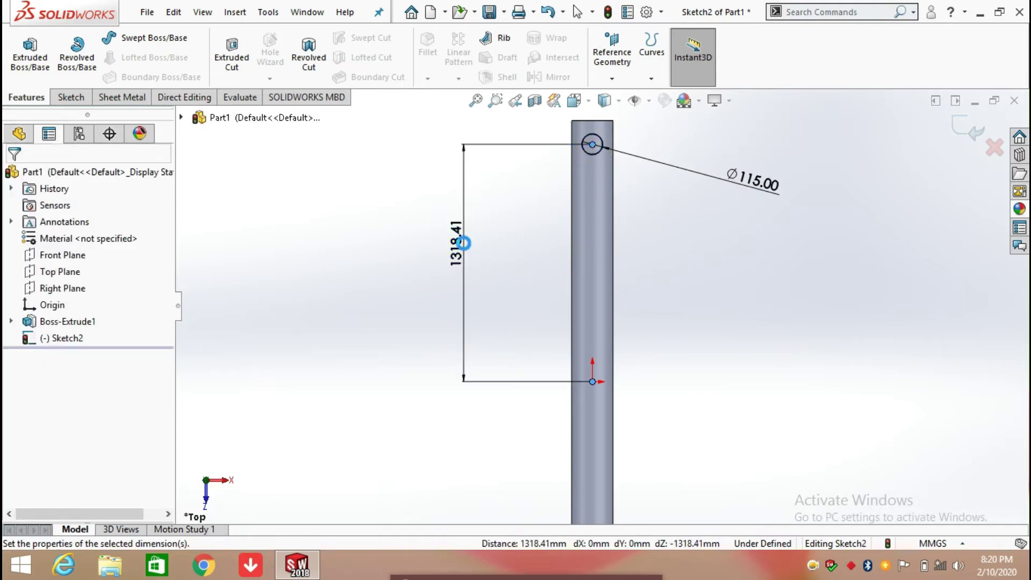
text(1)
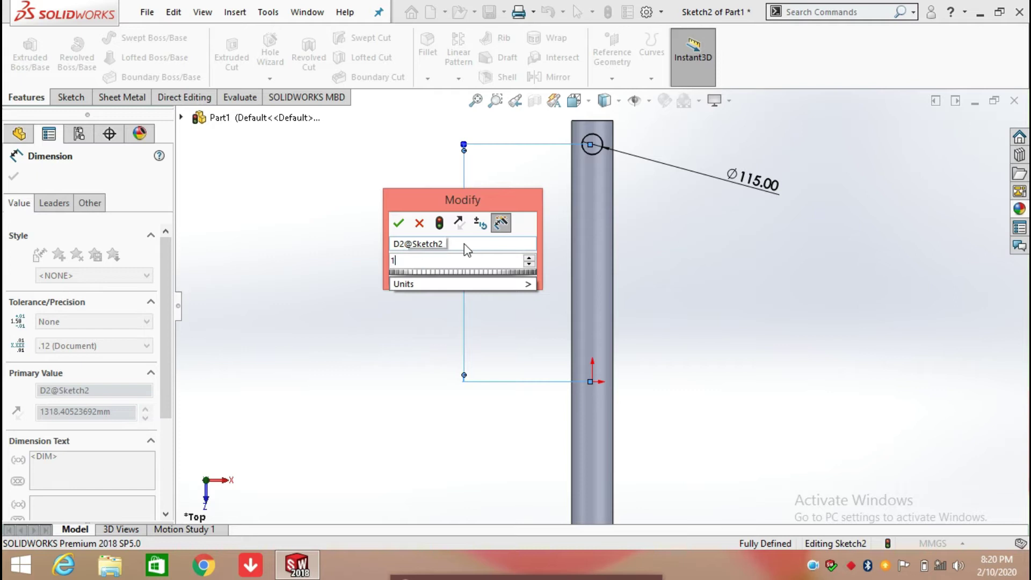
text(30)
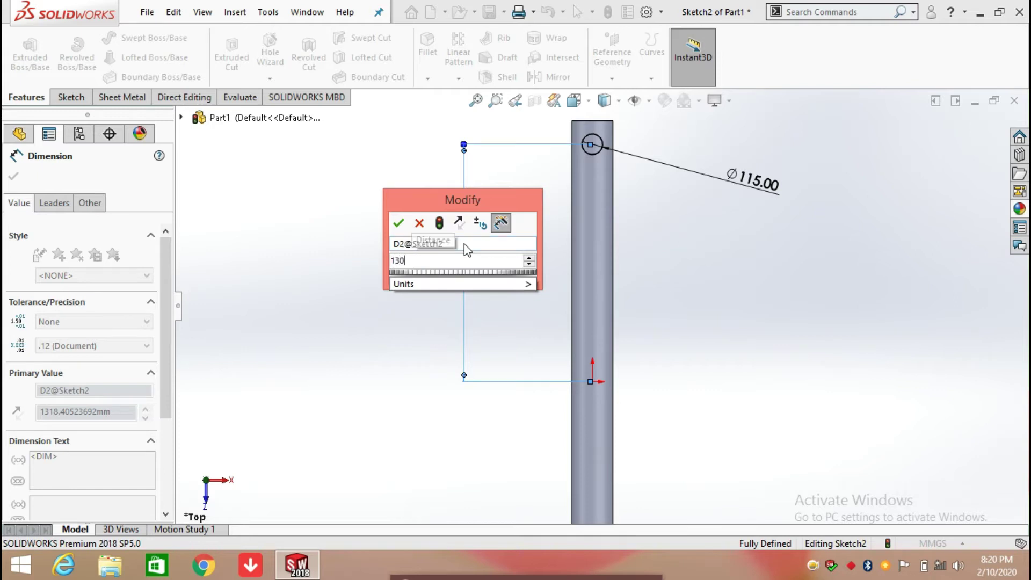
text(5)
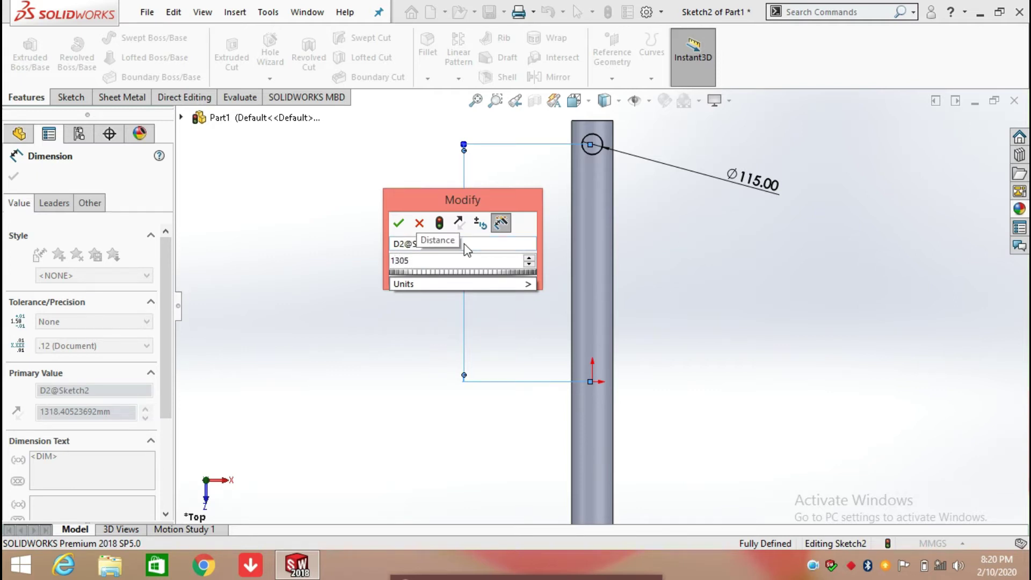
click(398, 223)
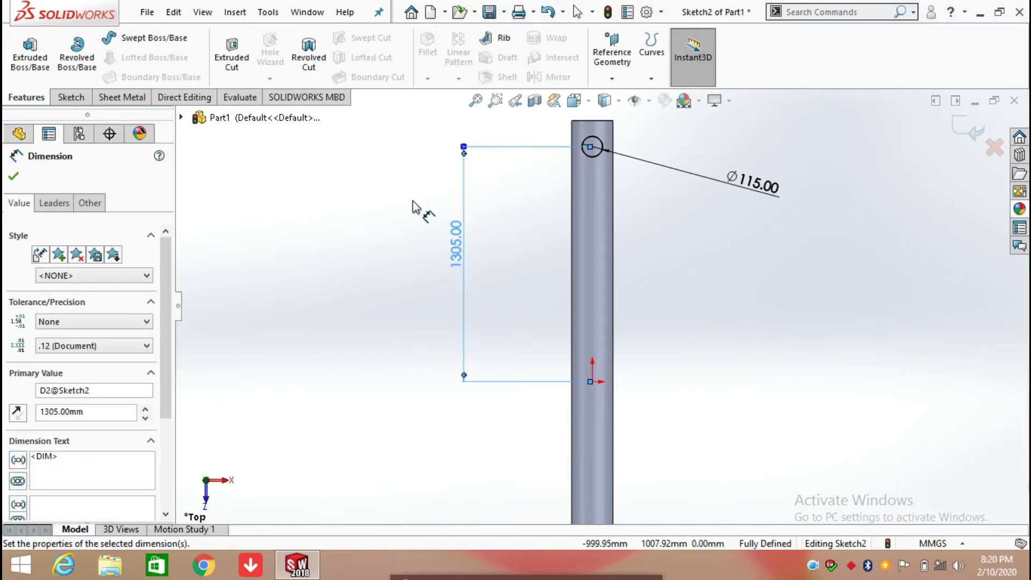
Step: Cut the circle through the cylinder with Extruded Cut, using the Mid Plane end condition and a depth of 2900 mm
click(239, 55)
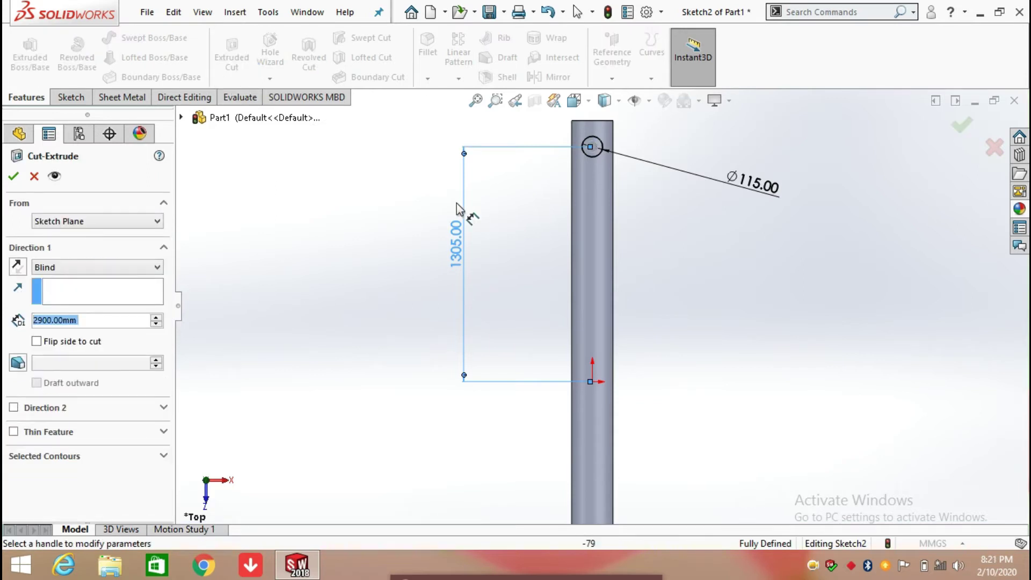
middle_drag(584, 264, 617, 210)
click(101, 268)
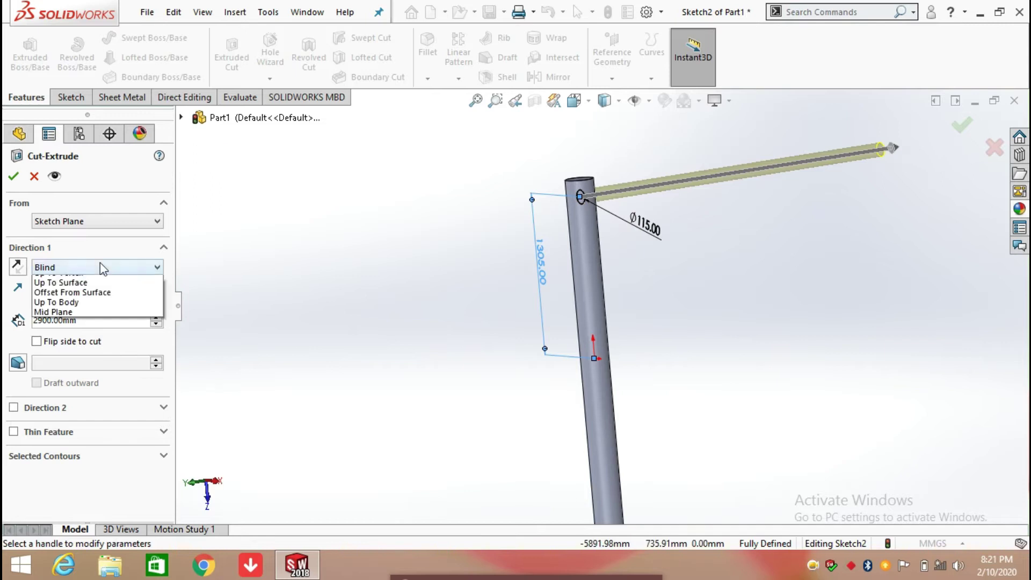
click(58, 360)
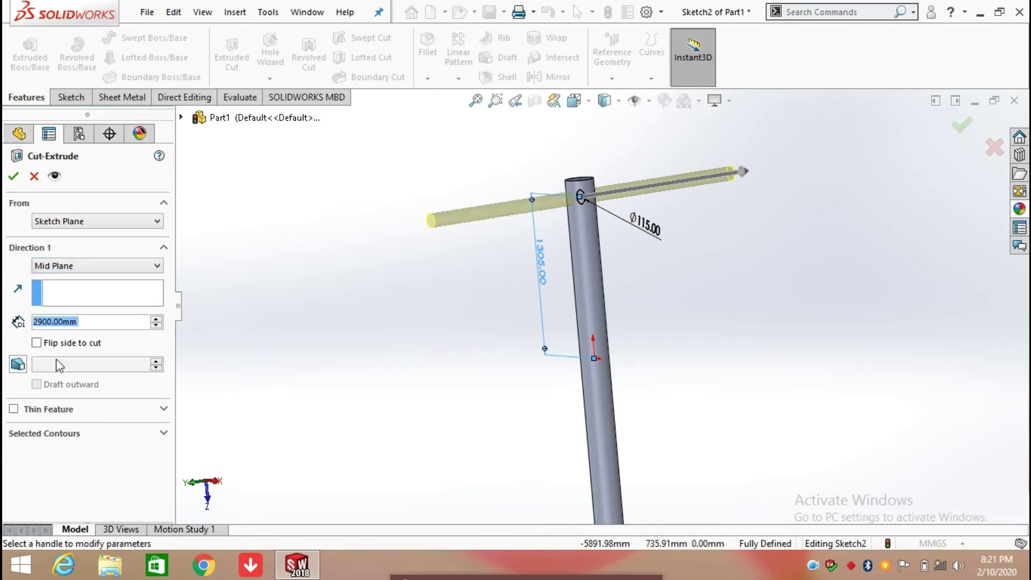
click(13, 176)
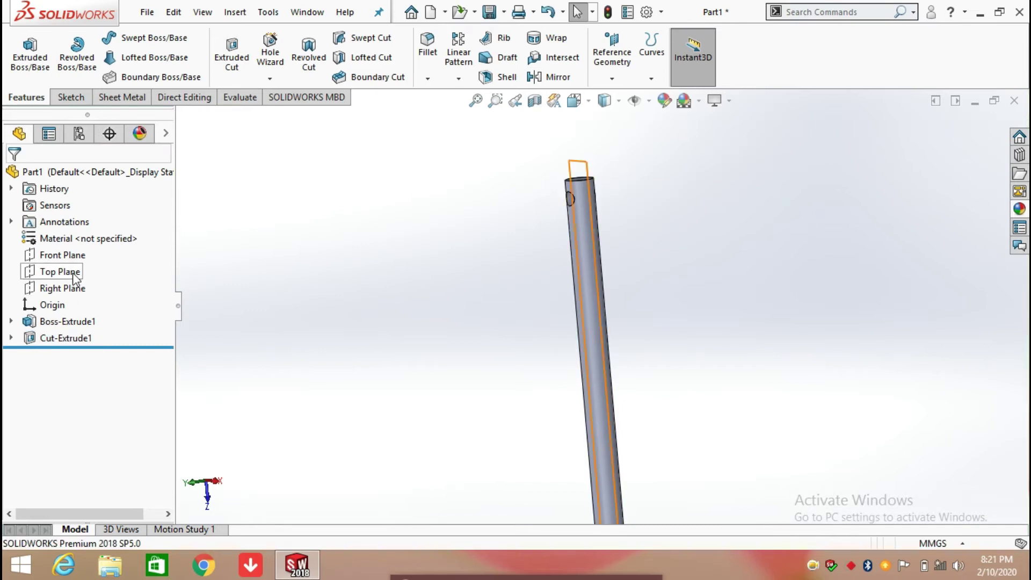
Step: On the Right Plane, sketch a horizontal centerline from the midpoint of the end edge beside the hole along the axis, stopping short of the origin
click(75, 290)
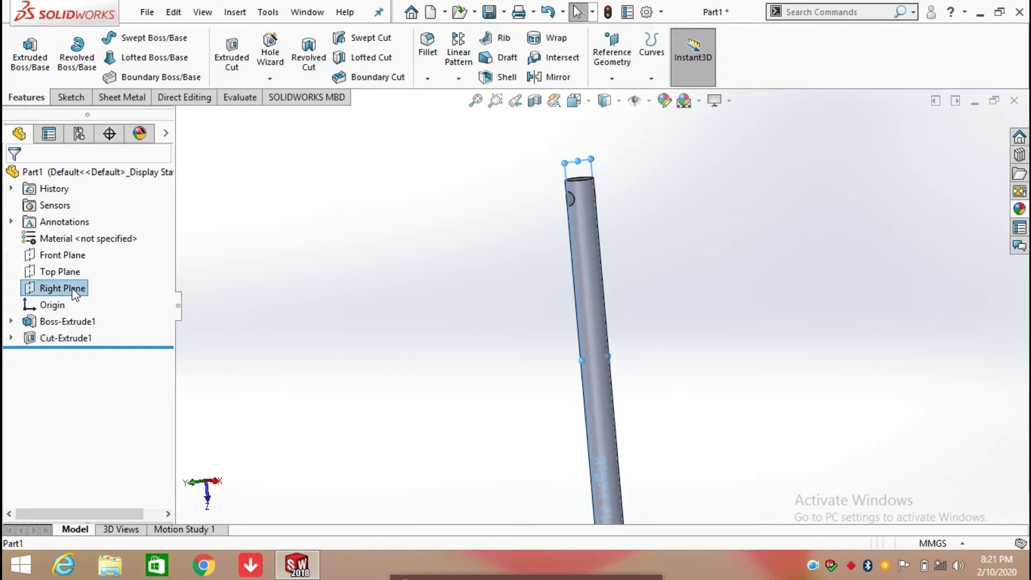
click(154, 265)
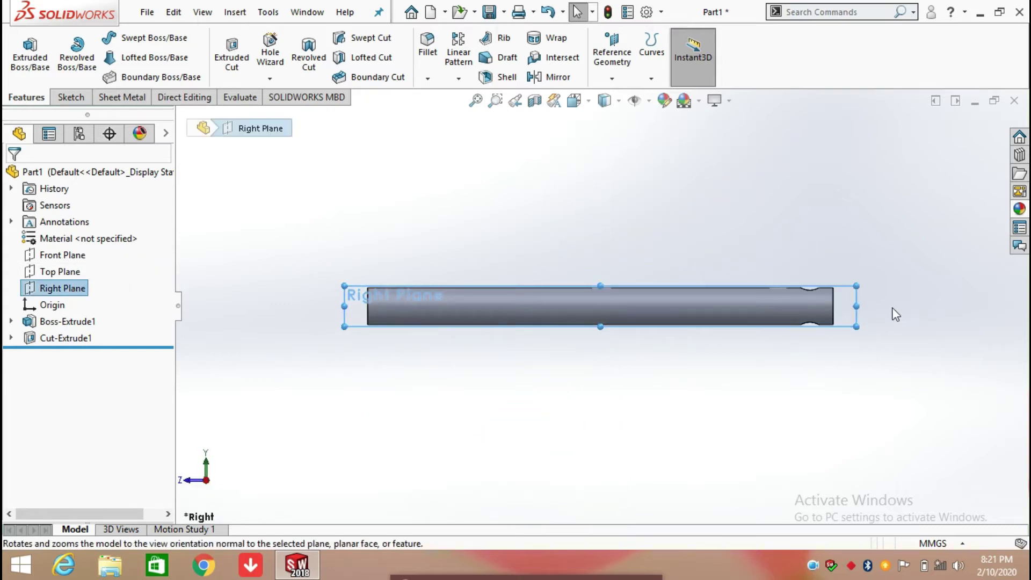
scroll(881, 308, up, 1)
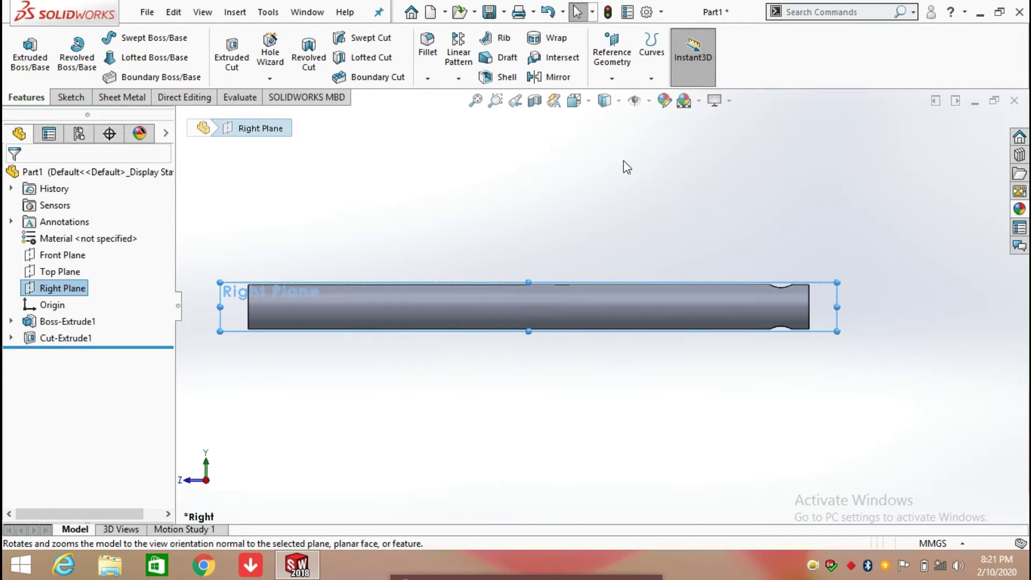
click(72, 97)
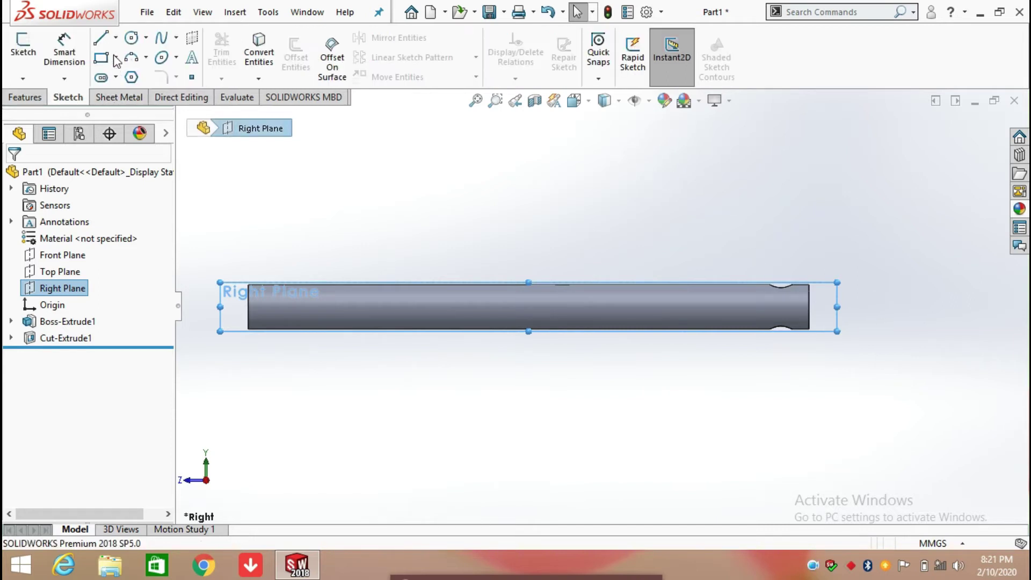
click(115, 37)
click(128, 77)
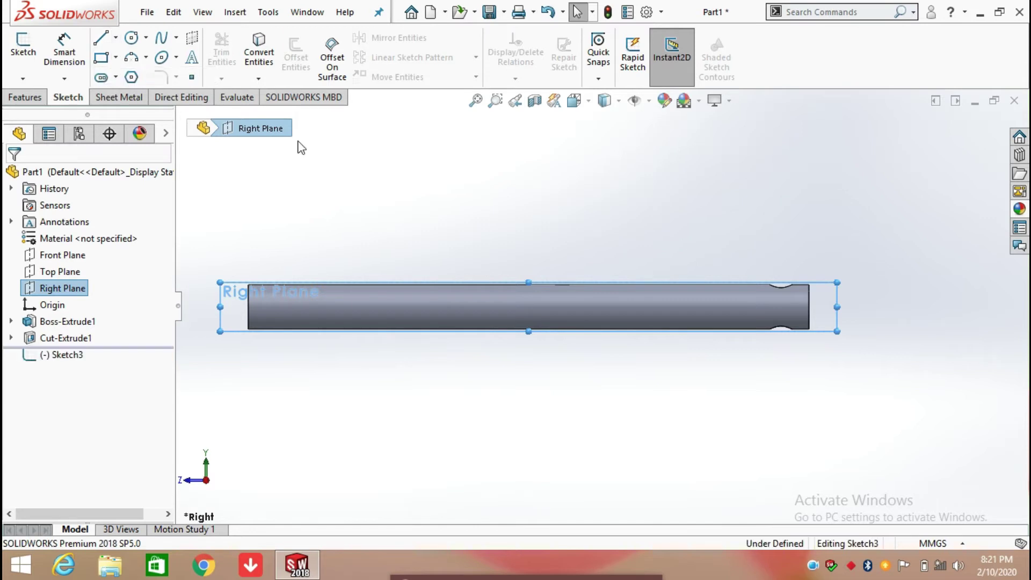
click(809, 307)
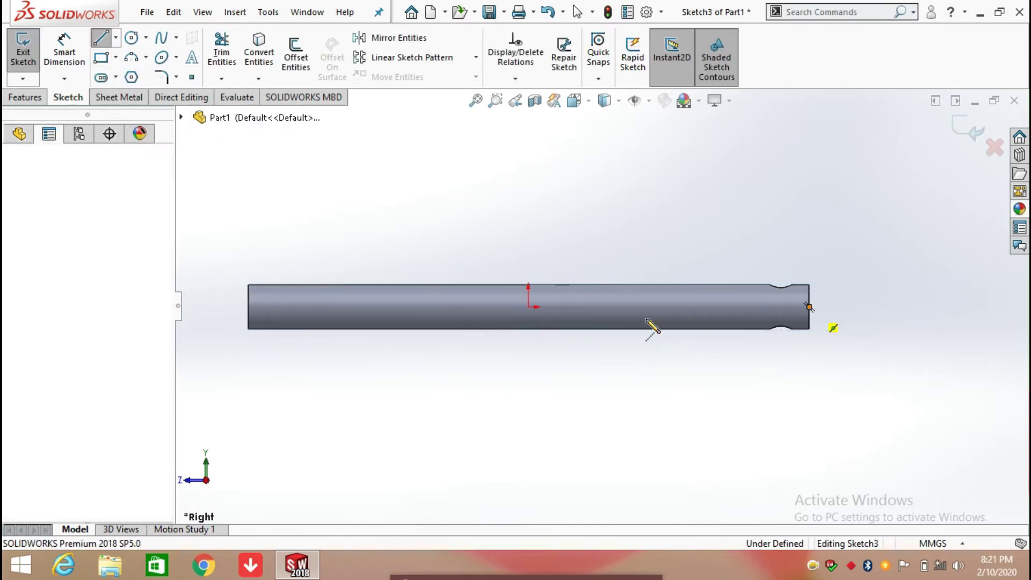
click(582, 307)
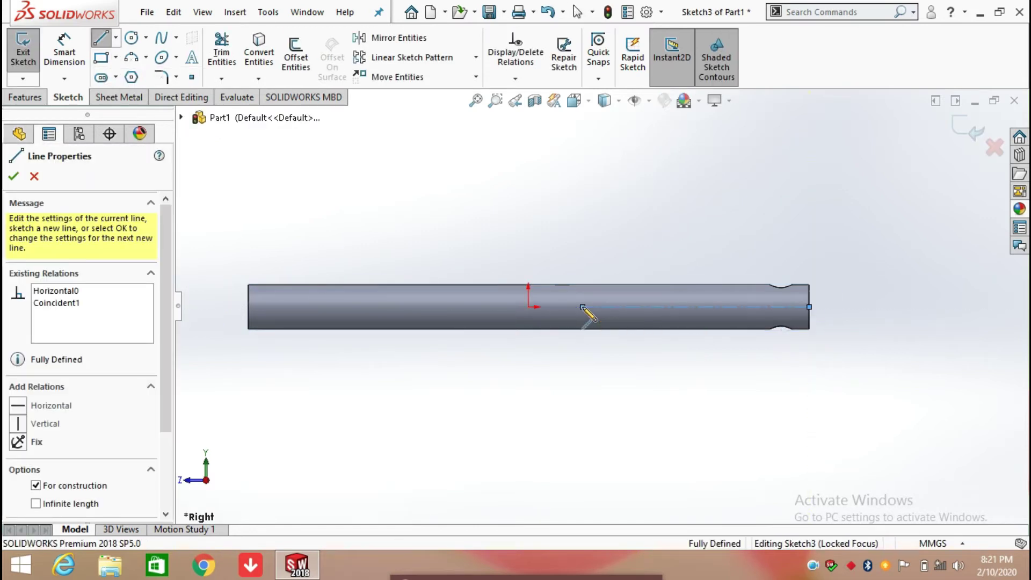
Step: Sketch a corner rectangle about 505 mm long, overlapping the bar's upper side and ending at the end face beside the hole
right_click(583, 307)
click(612, 321)
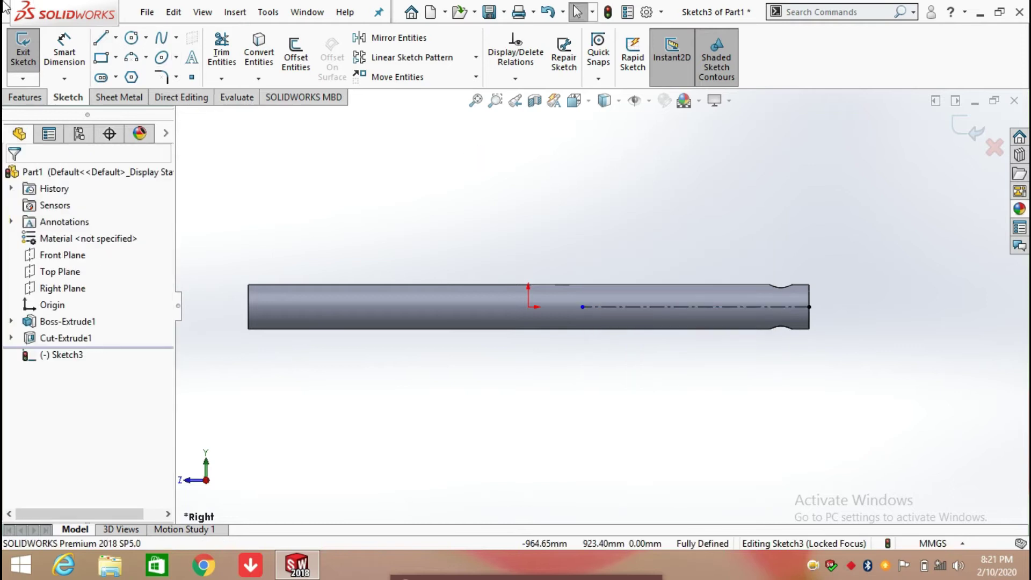
click(116, 58)
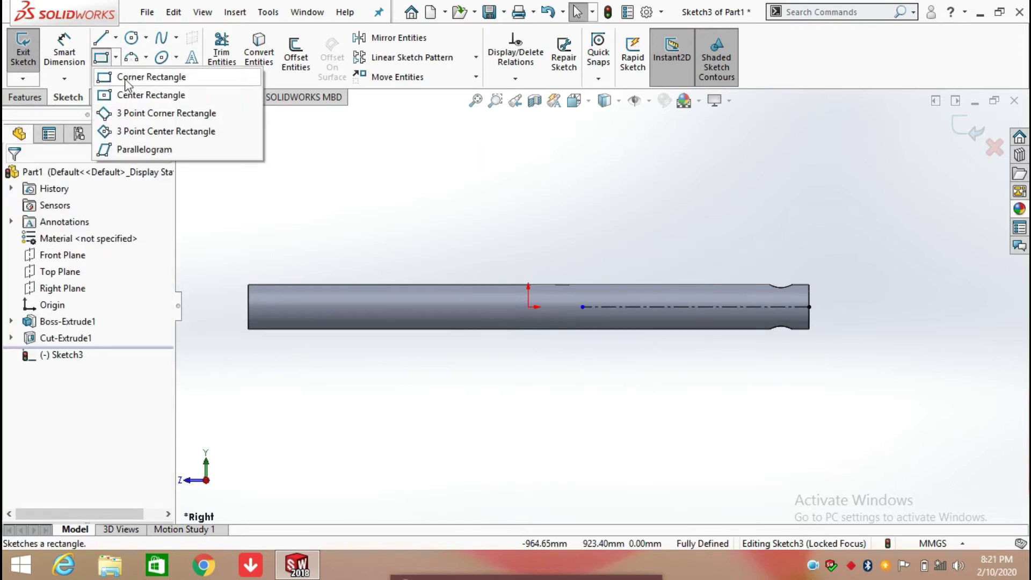
click(145, 76)
click(710, 264)
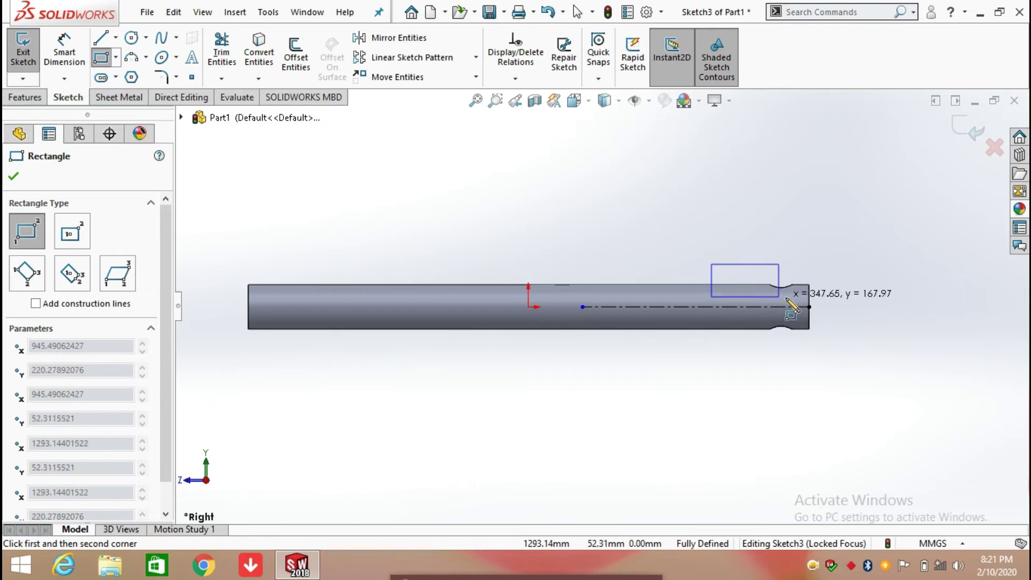
click(808, 298)
right_click(809, 299)
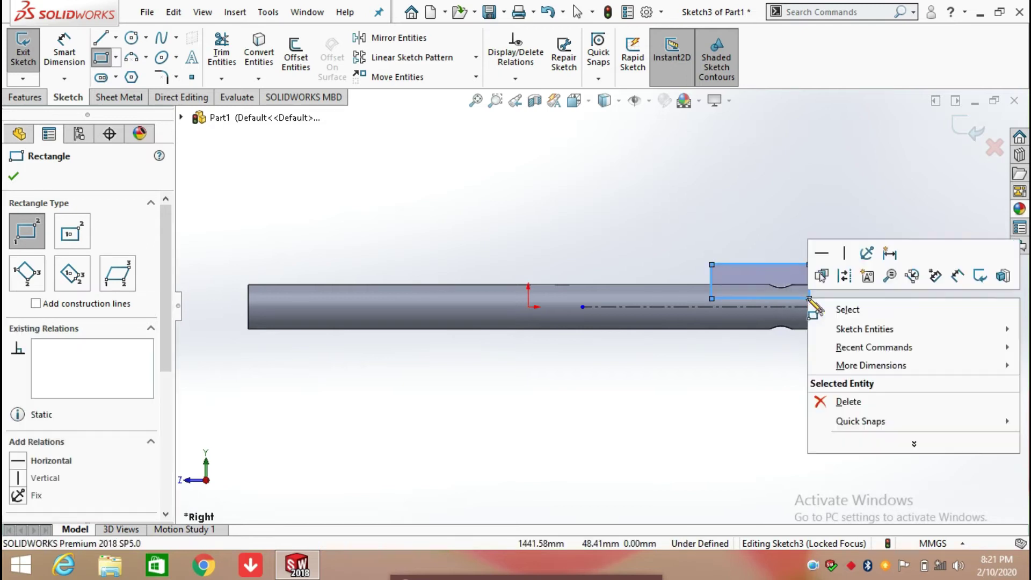
click(841, 310)
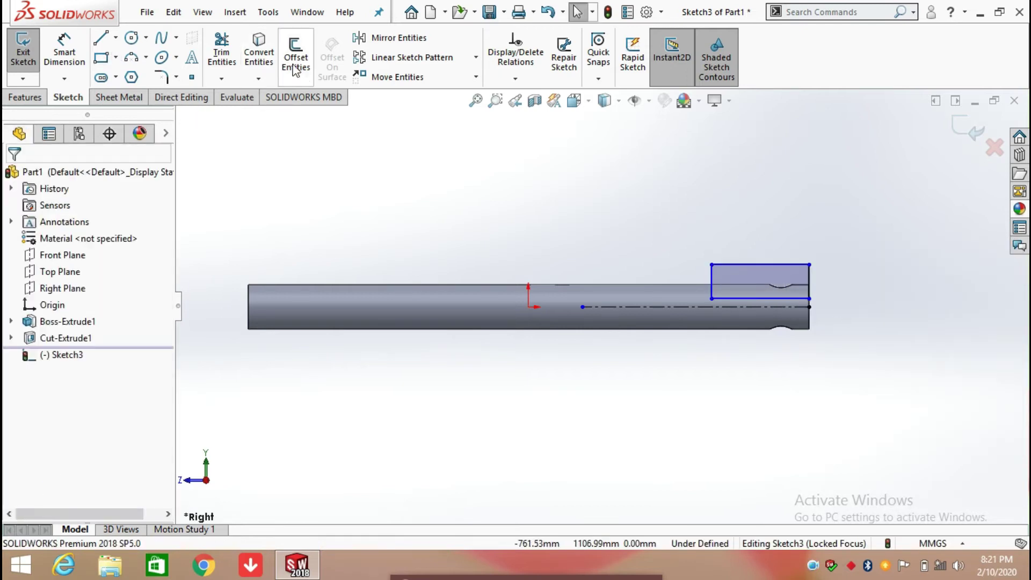
Step: Dimension the distance between the centerline and the rectangle's lower edge as 142.50/2 (71.25 mm)
click(67, 56)
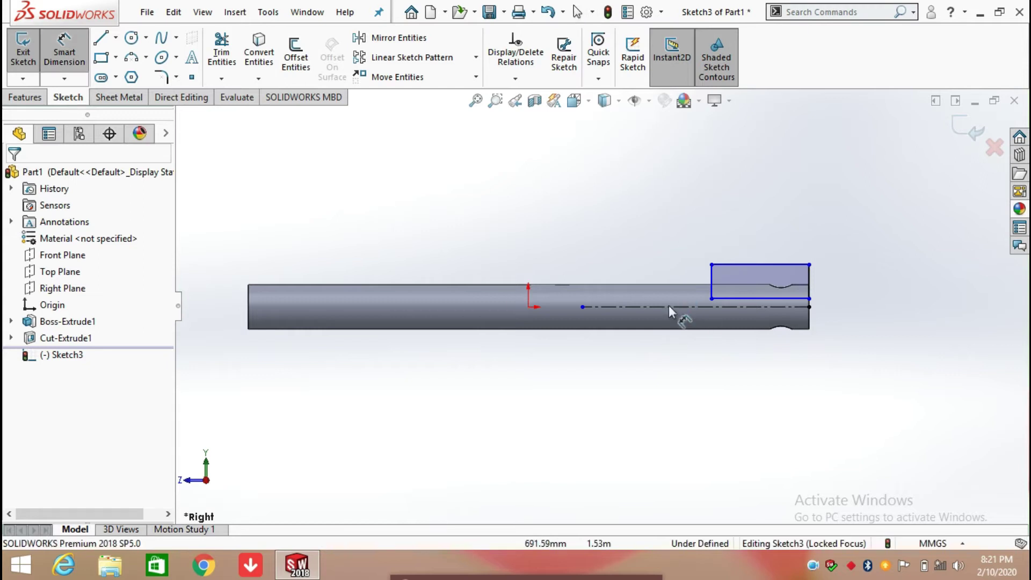
click(749, 309)
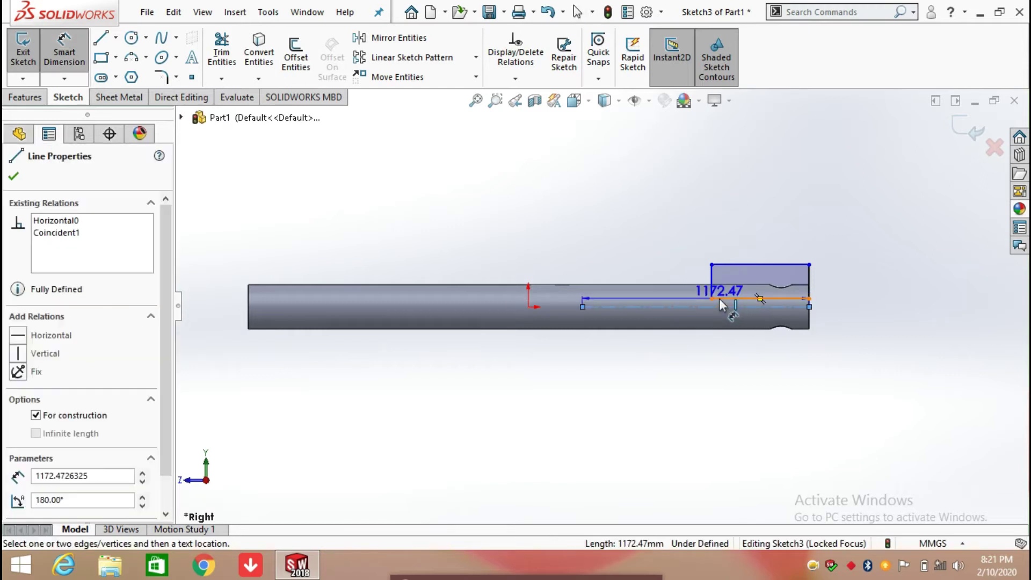
click(720, 301)
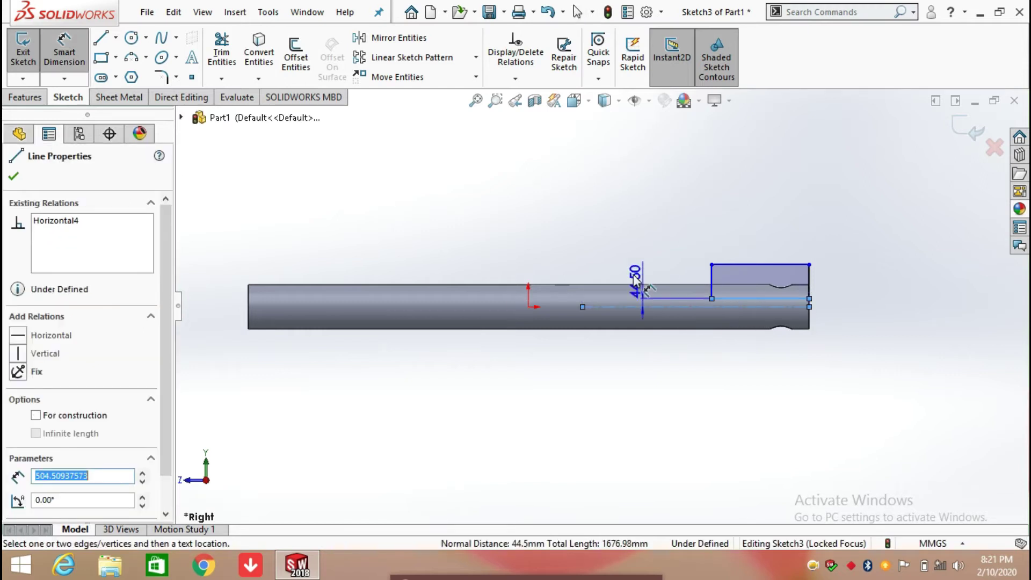
click(593, 226)
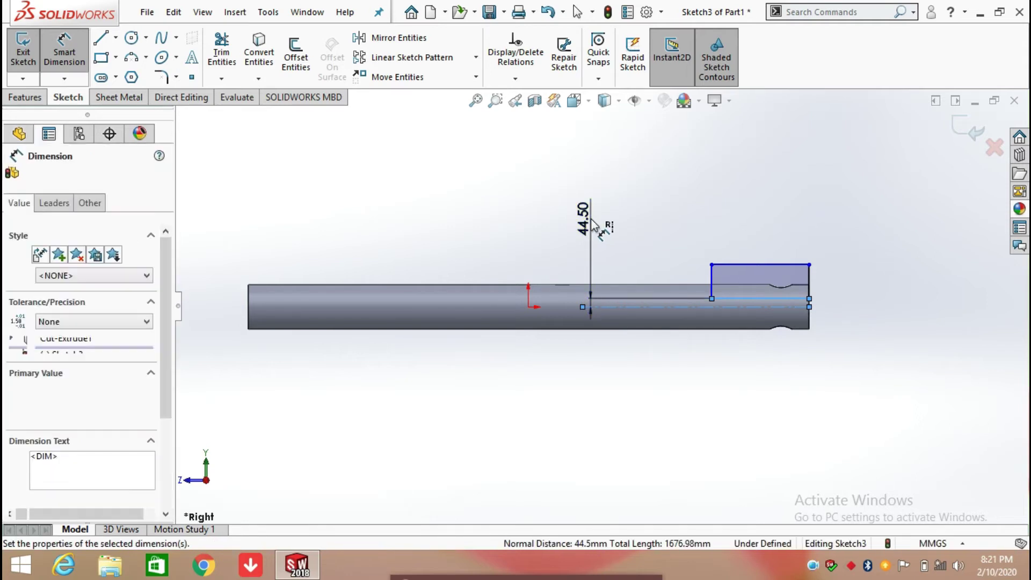
text(142)
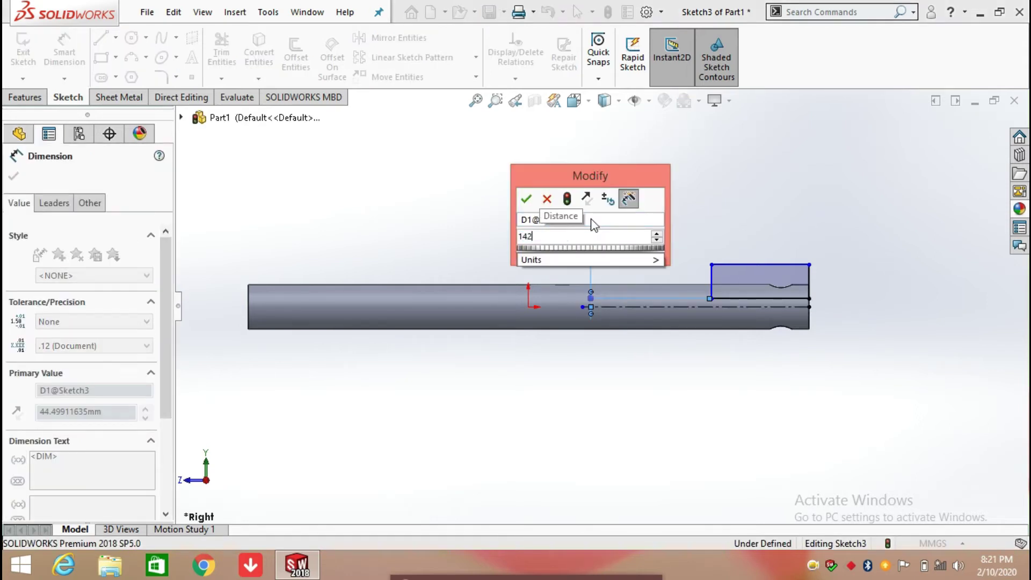
text(.50/2)
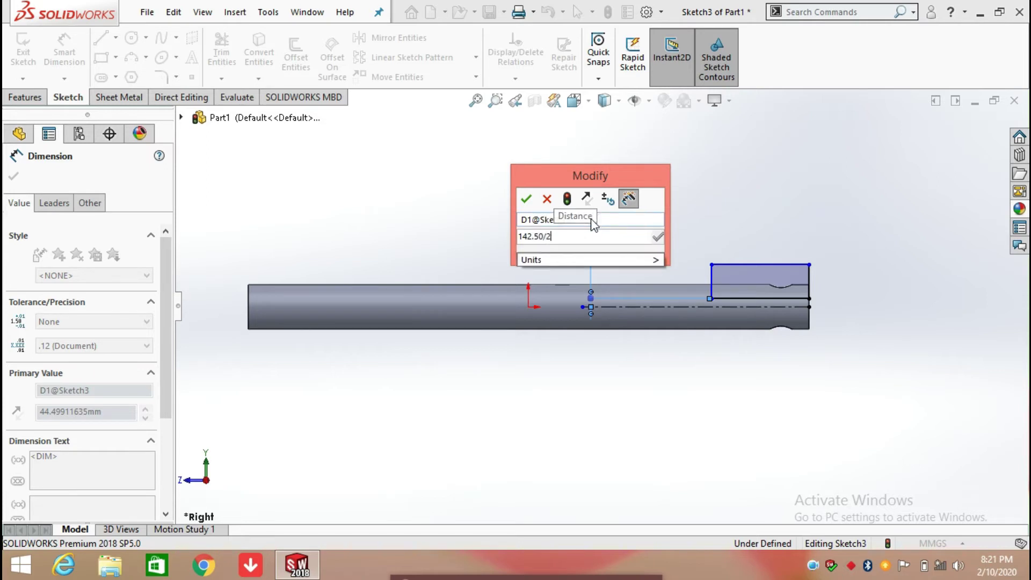
key(Escape)
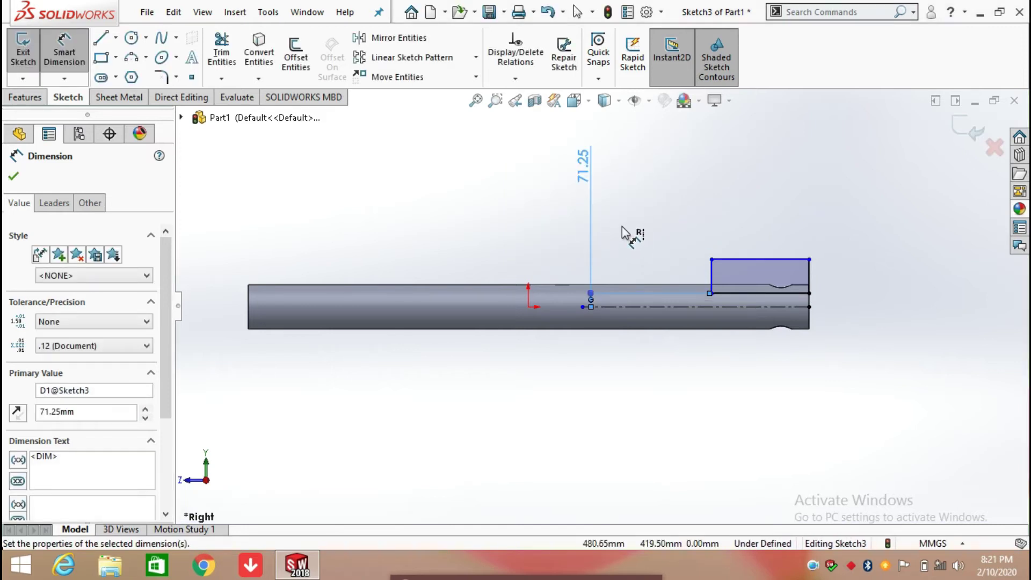
Step: Mirror the rectangle's four lines about the horizontal centerline, keeping Copy enabled
click(398, 39)
click(723, 270)
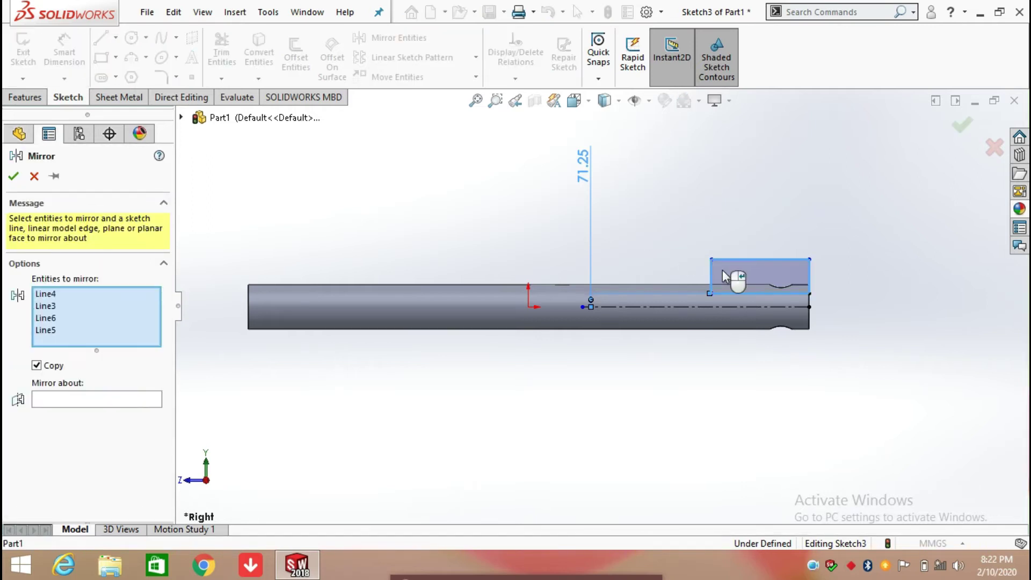
click(119, 405)
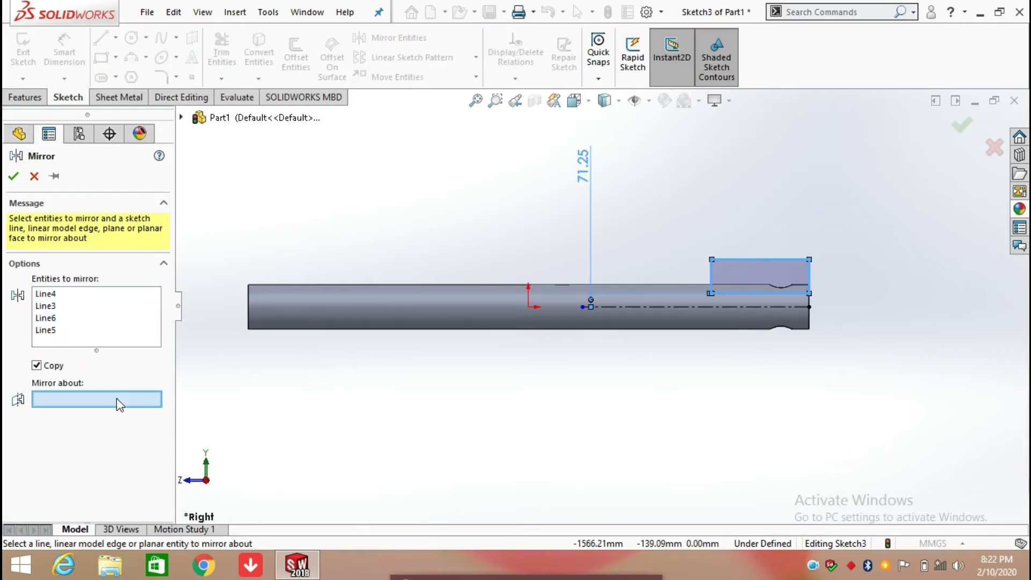
click(615, 310)
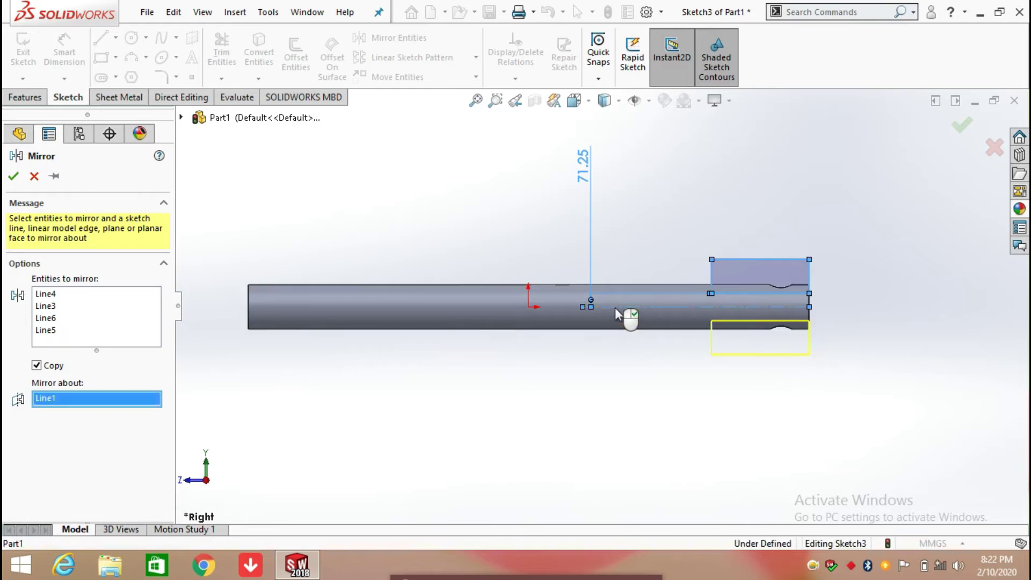
click(14, 177)
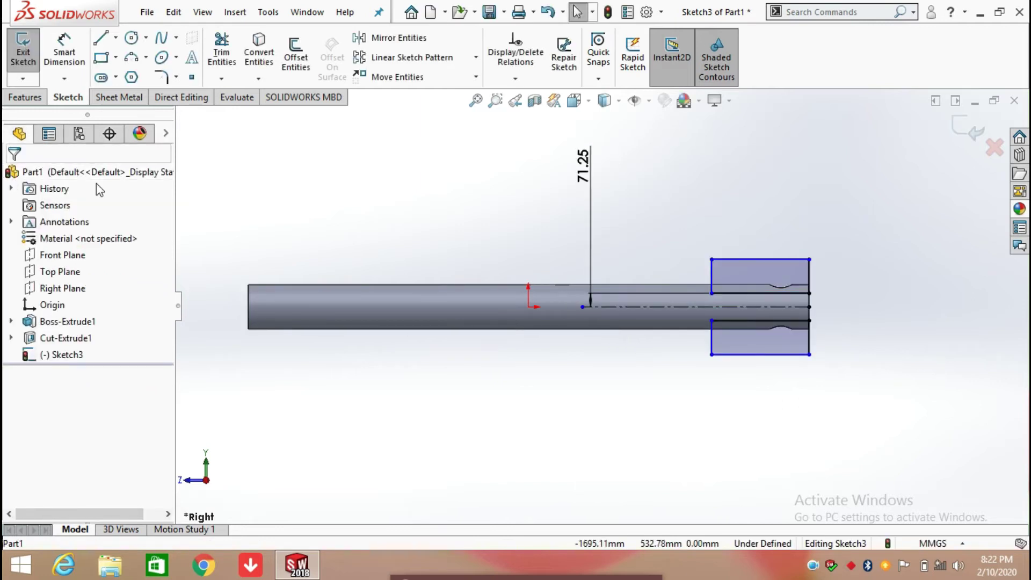
Step: Dimension the upper rectangle's horizontal edge and set its length to 365 mm
click(21, 98)
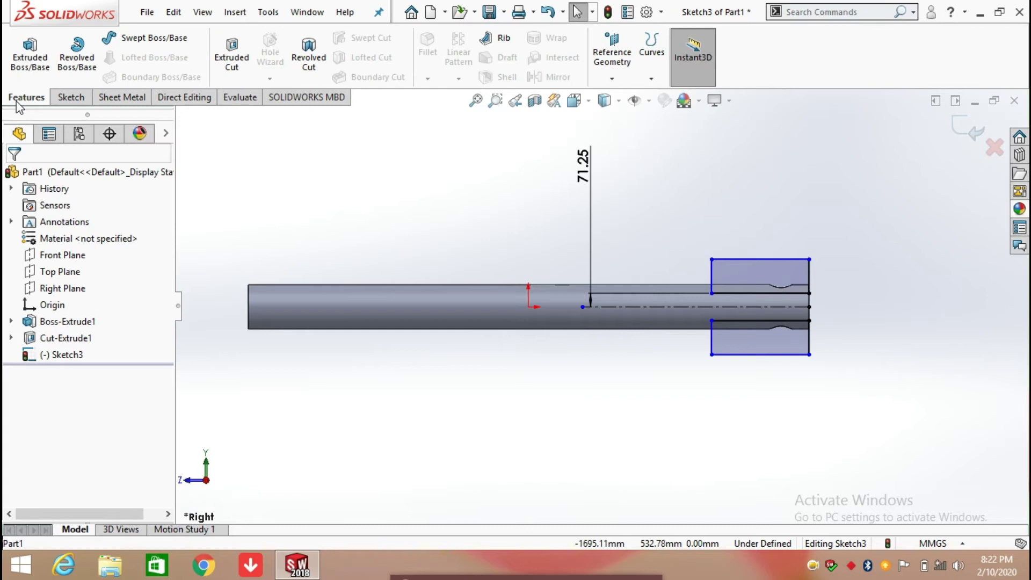
click(76, 98)
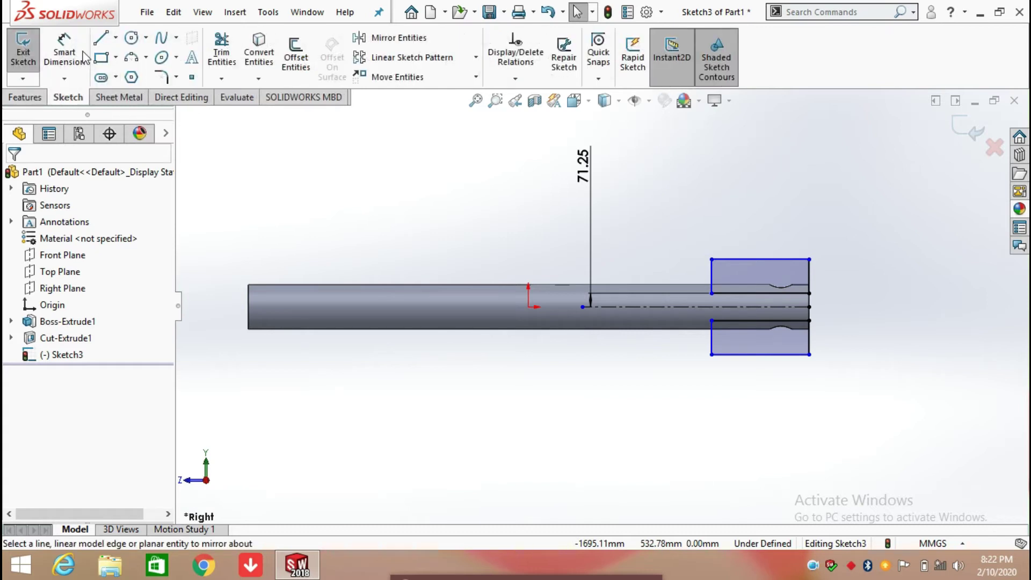
click(64, 54)
click(774, 259)
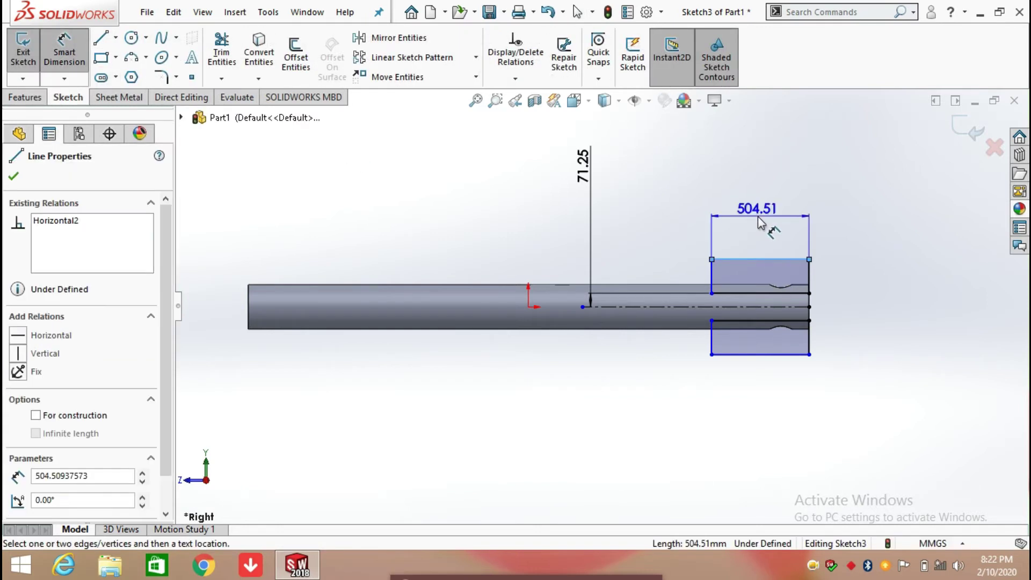
click(760, 222)
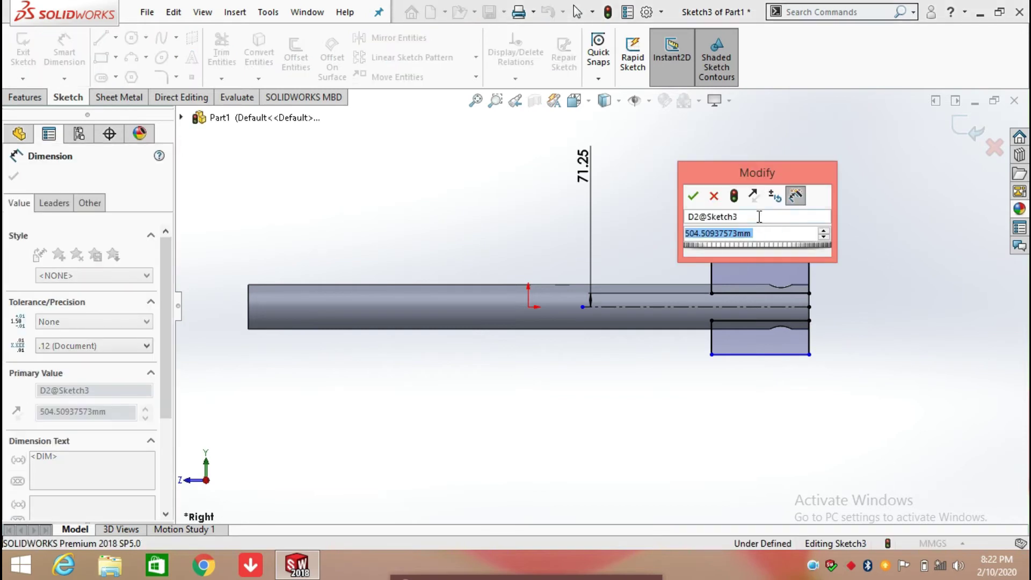
text(3)
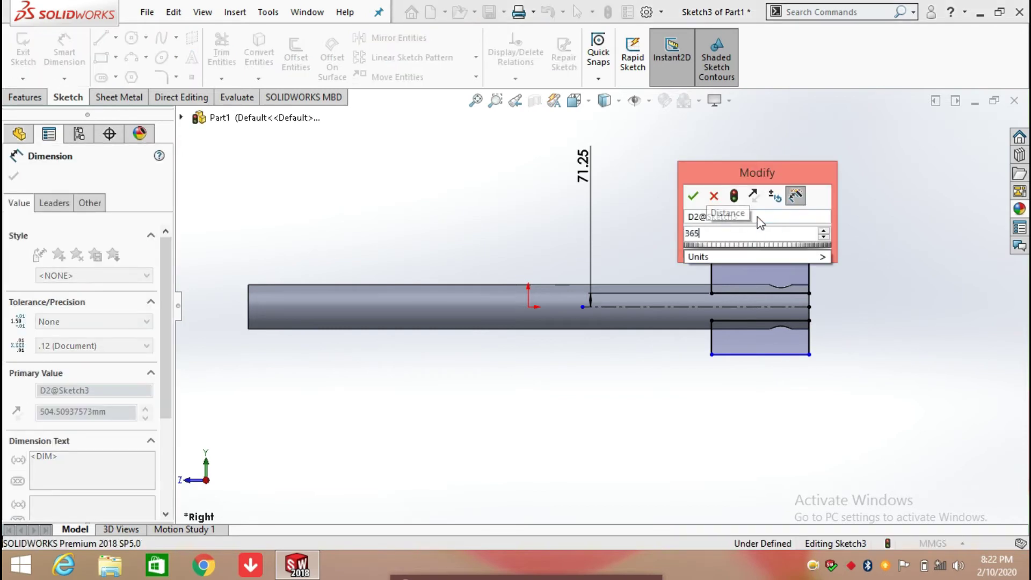
text(65)
key(Return)
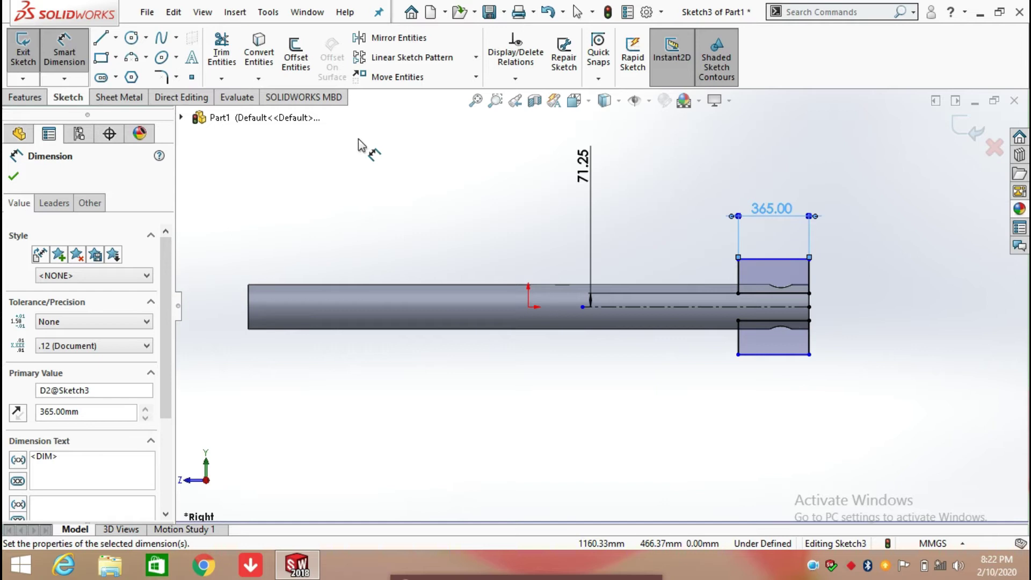
Step: Cut both rectangles through the bar's end with Extruded Cut, using the Mid Plane end condition and a depth of 2900 mm
click(35, 98)
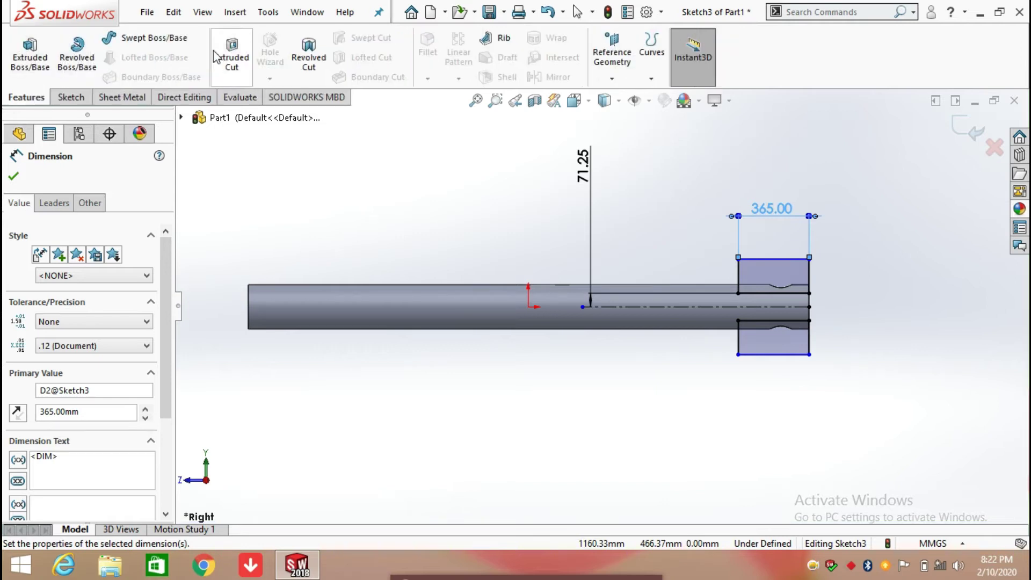
click(230, 51)
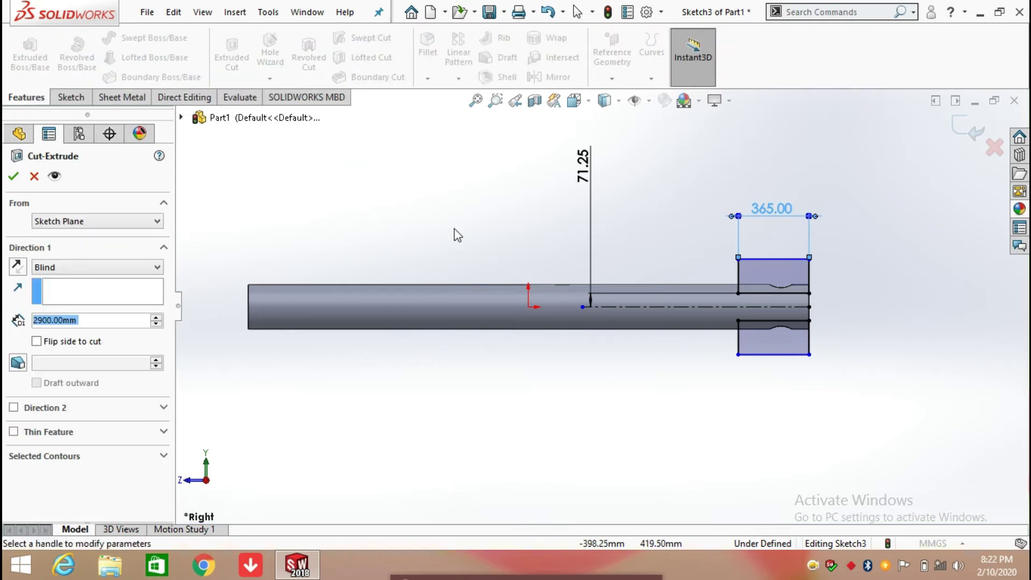
middle_drag(818, 353, 724, 304)
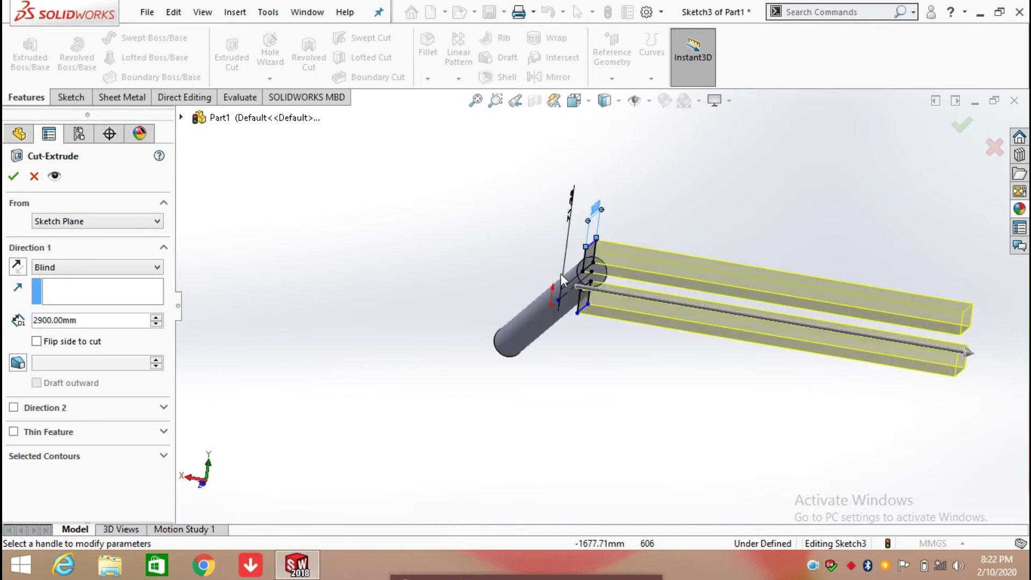
click(96, 267)
click(118, 357)
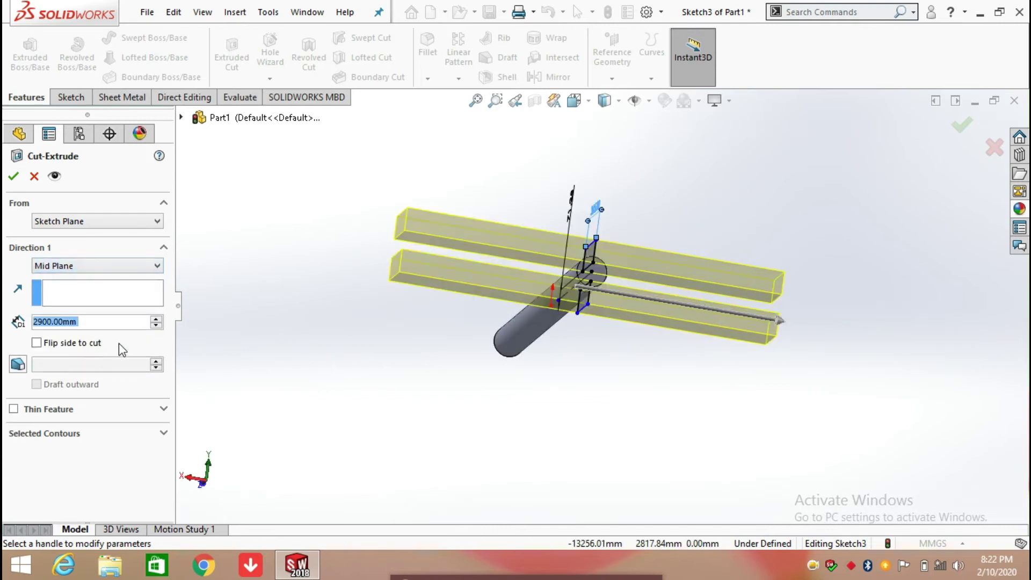
click(14, 179)
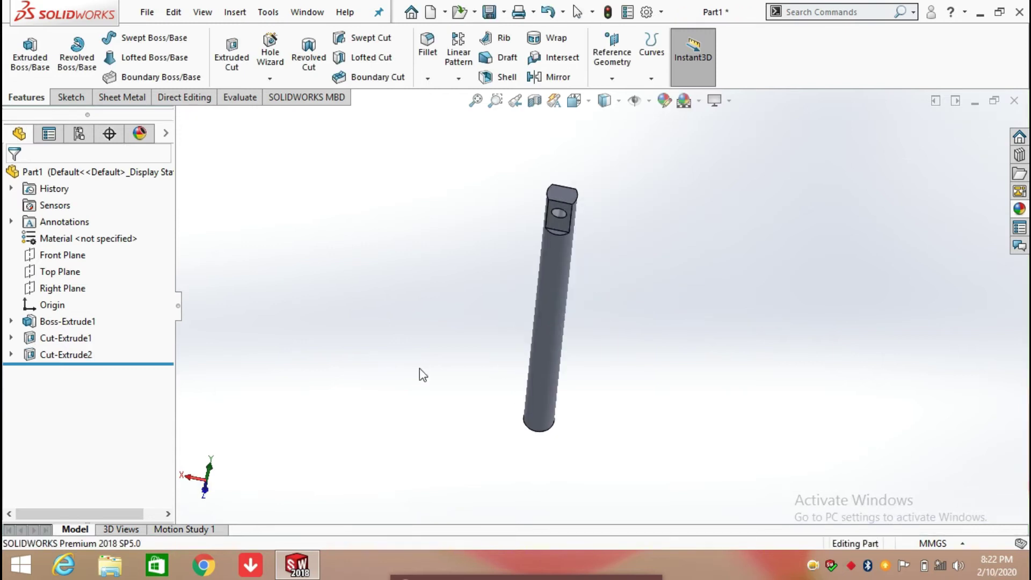
Step: On the Top Plane, sketch a circle about 354 mm in diameter centred on the cross hole
click(61, 278)
click(140, 255)
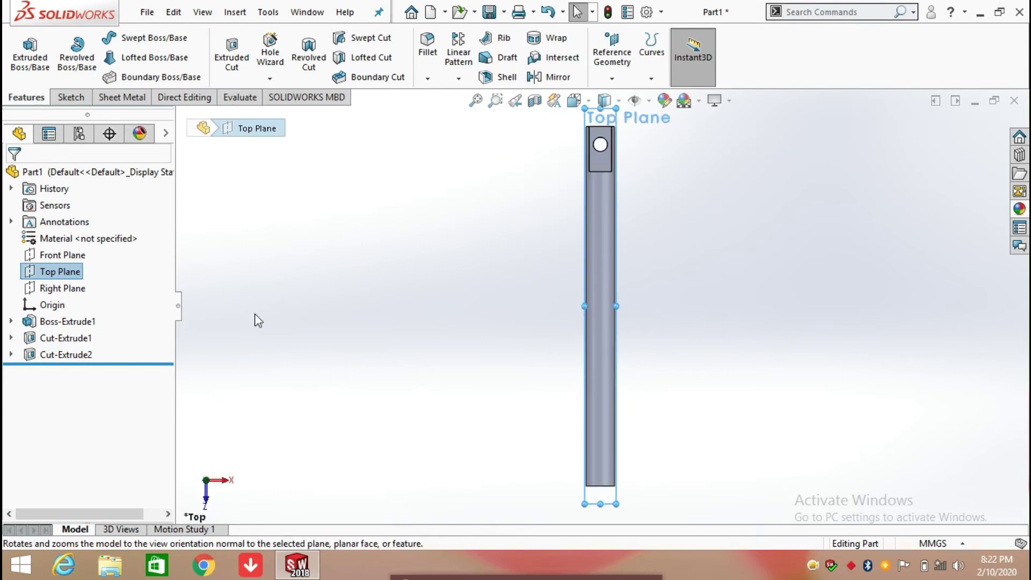
scroll(603, 155, down, 5)
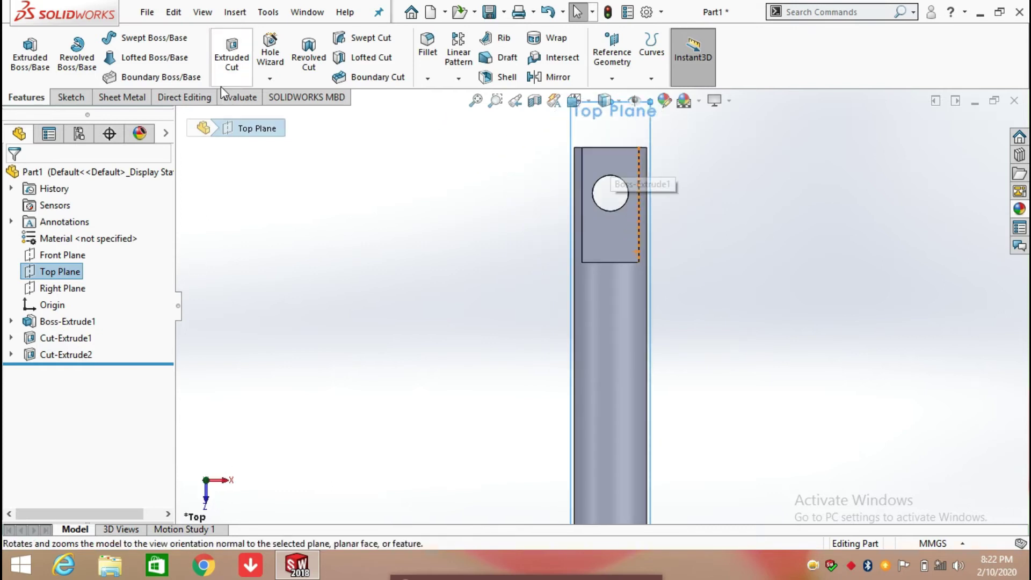
click(70, 98)
click(132, 39)
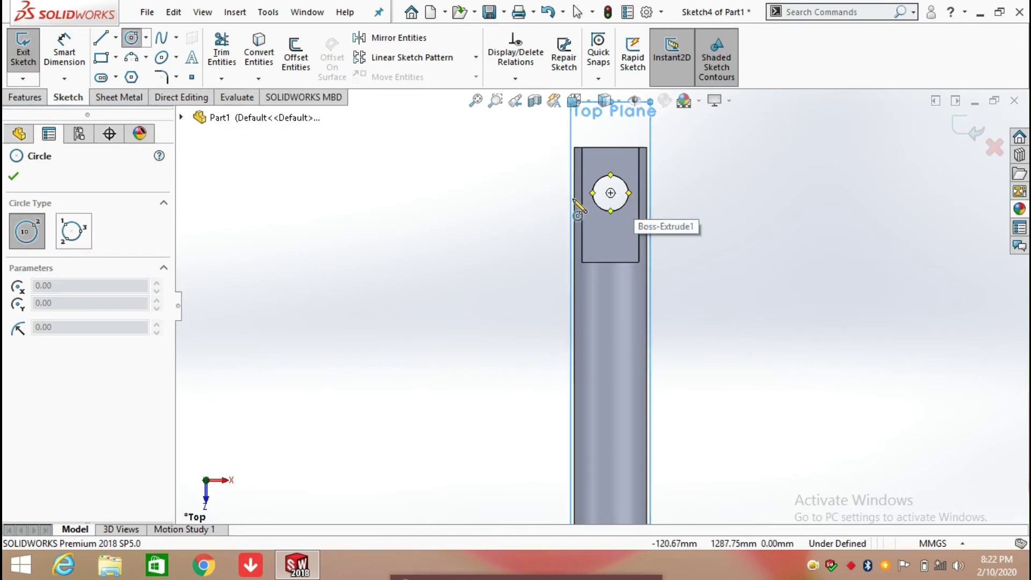
drag(611, 193, 664, 231)
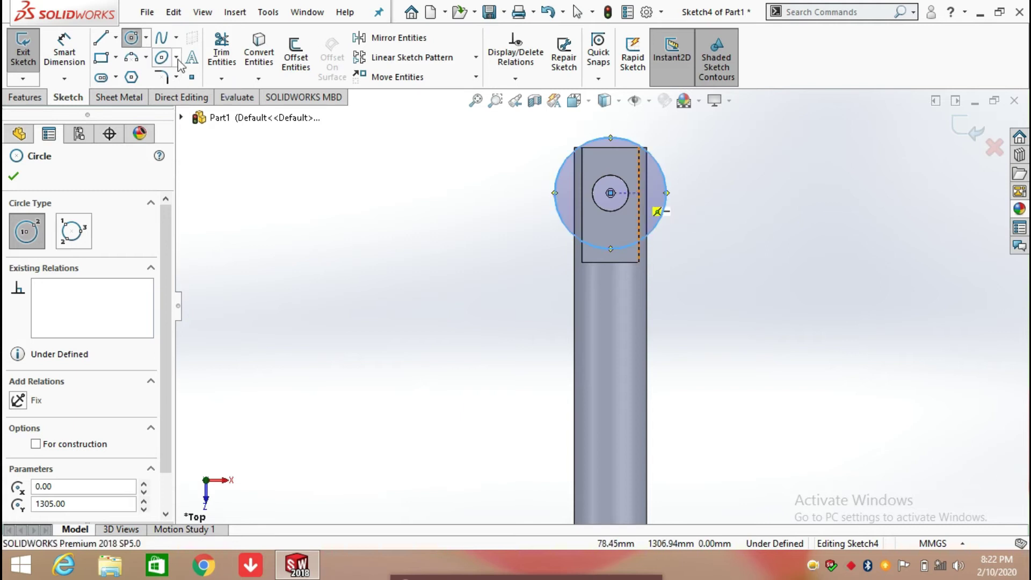
Step: Dimension the circle around the cross hole and set its diameter to 230 mm
click(76, 58)
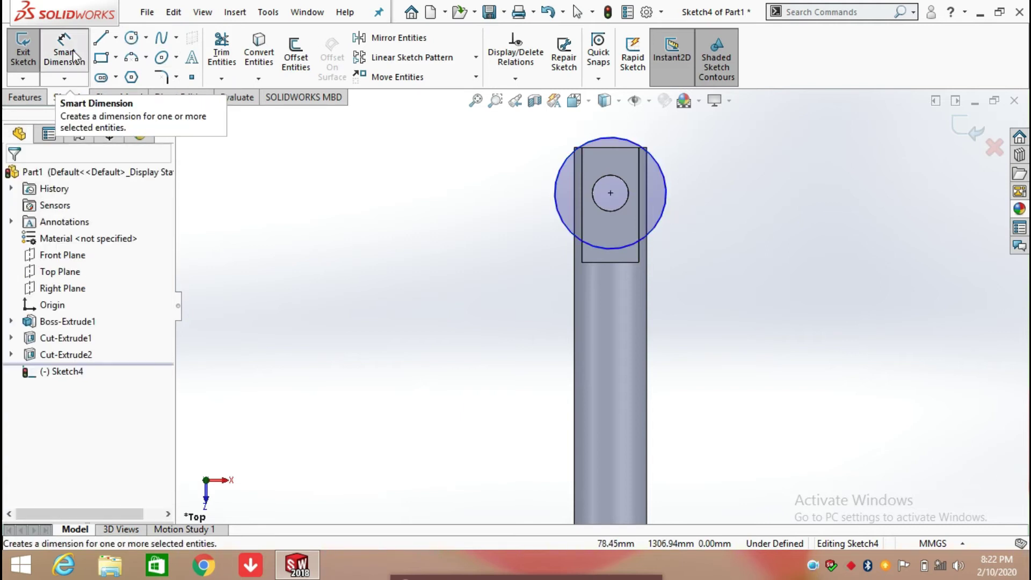
click(75, 57)
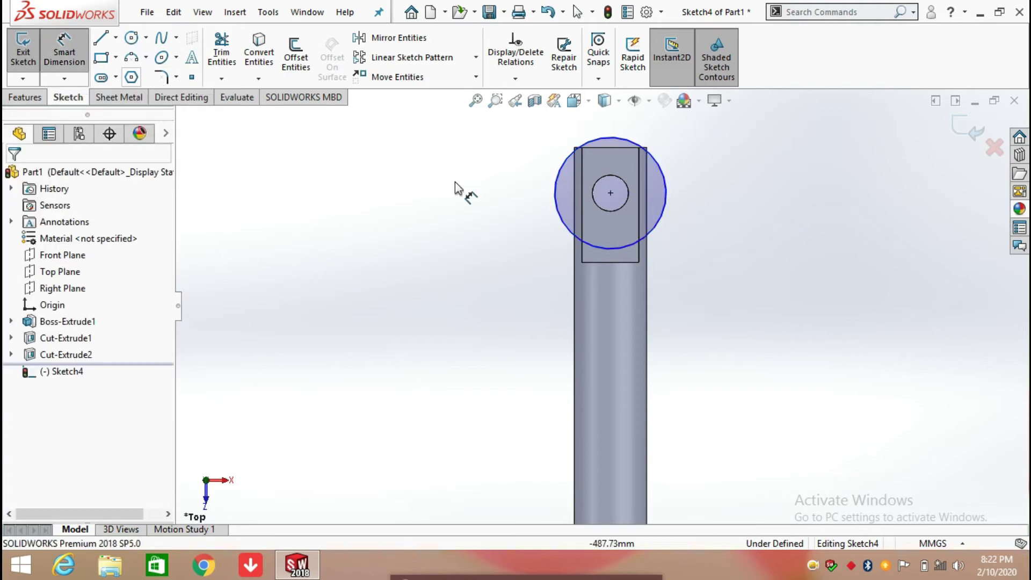
click(664, 212)
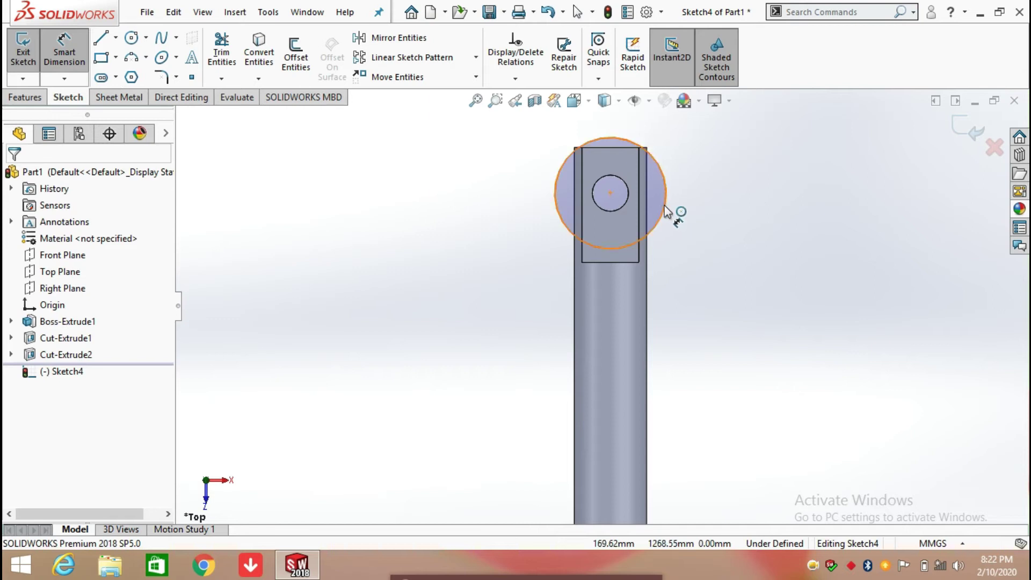
click(778, 237)
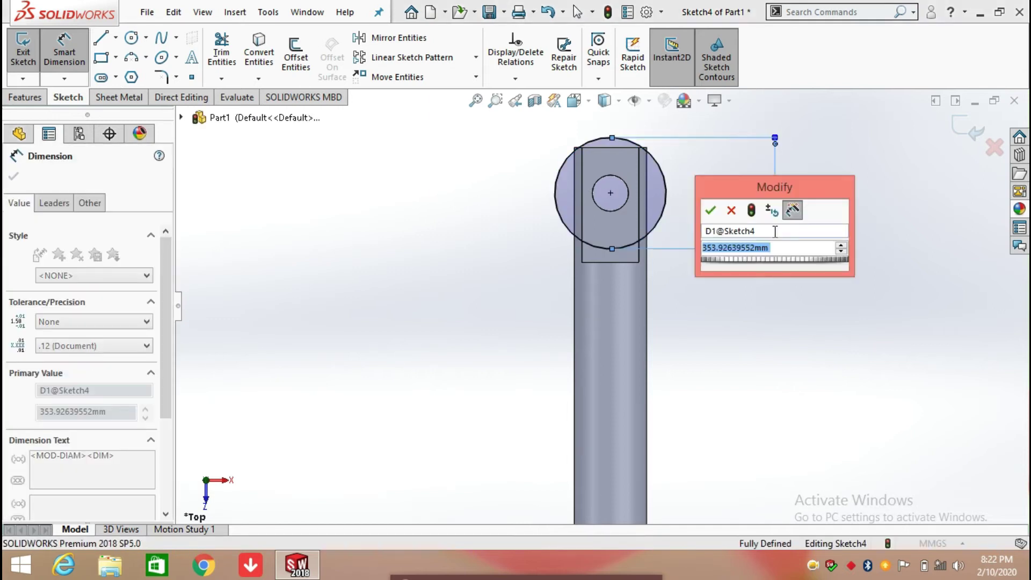
text(230)
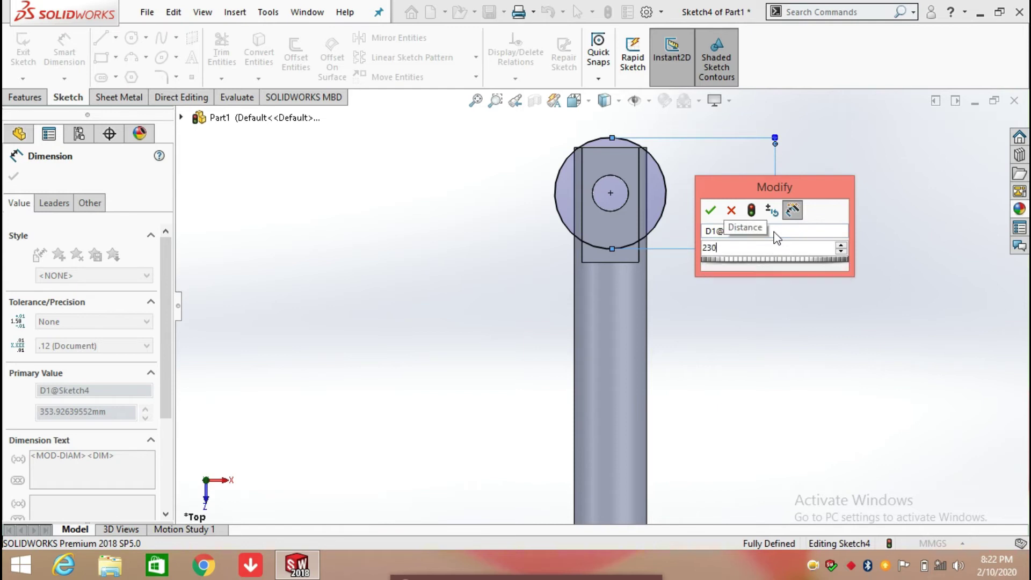
key(Return)
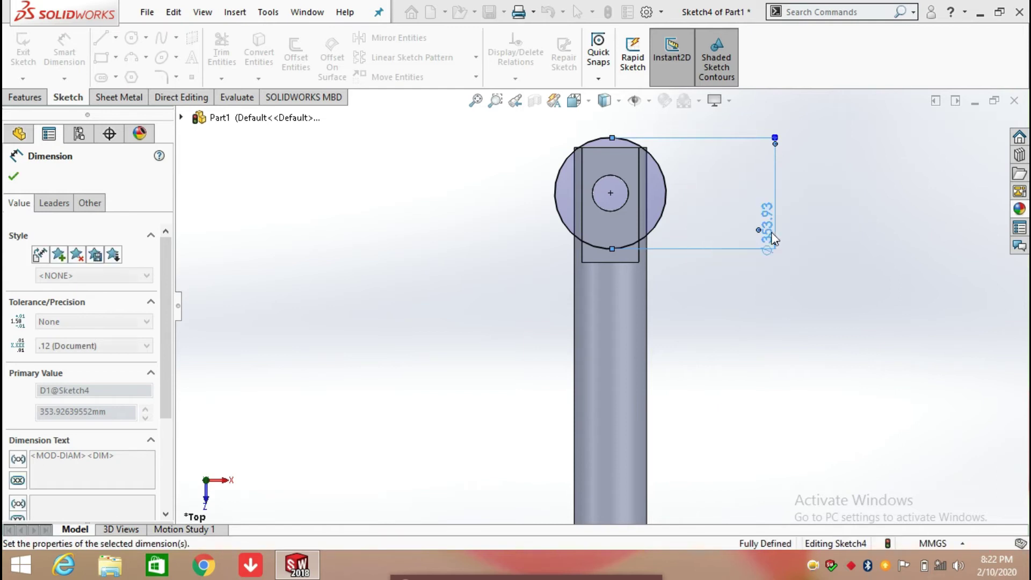
click(708, 359)
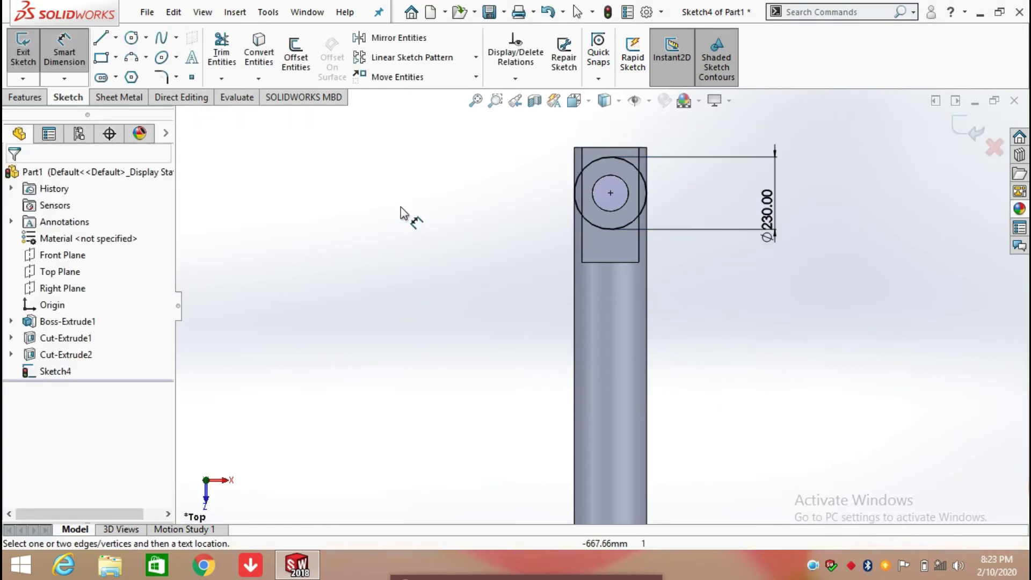
Step: Sketch a closed rectangle of lines from the circle's centre past the bar's end and side, about 218 mm tall and 244 mm wide
click(101, 38)
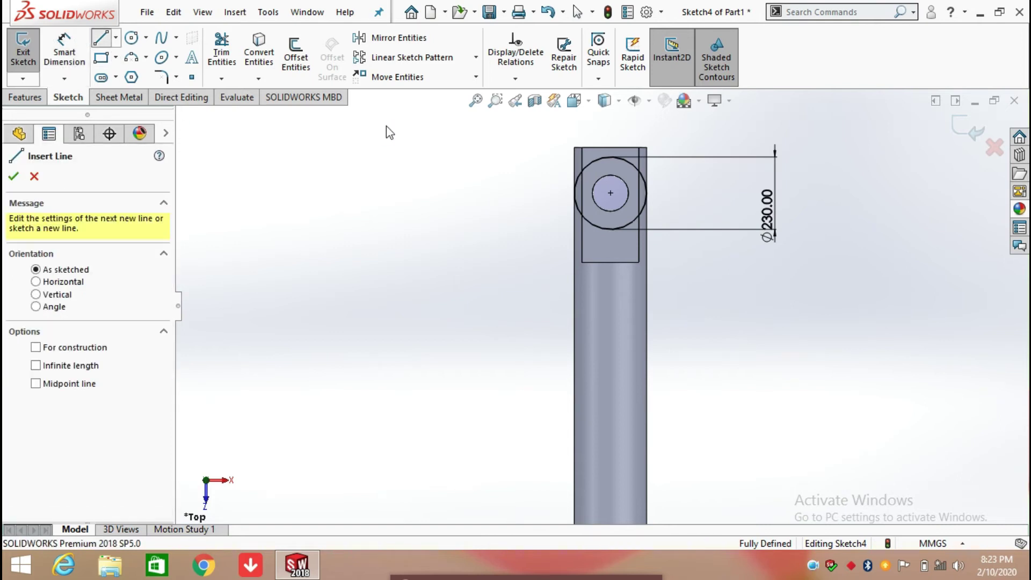
click(611, 193)
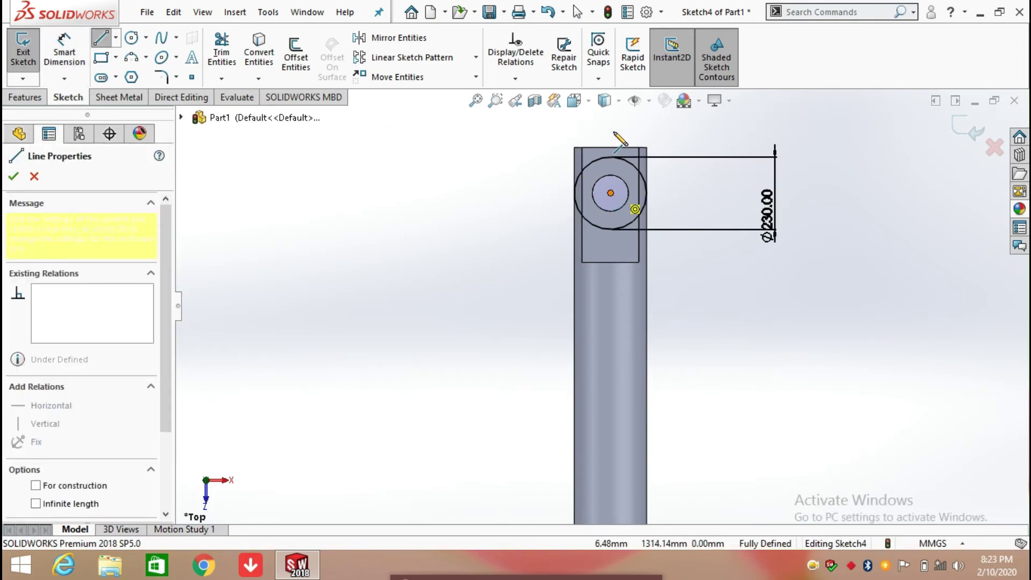
click(610, 124)
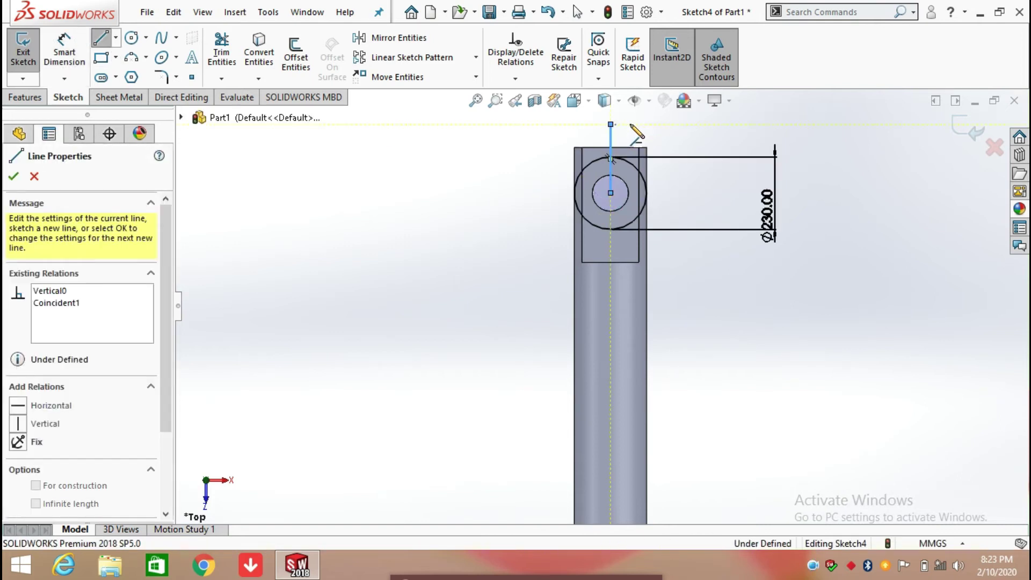
click(688, 124)
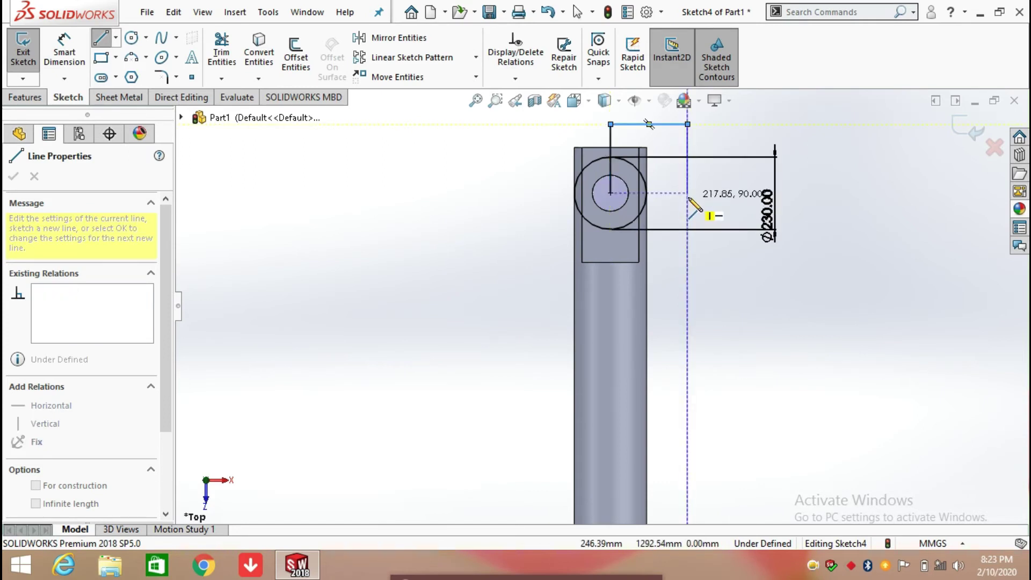
click(687, 193)
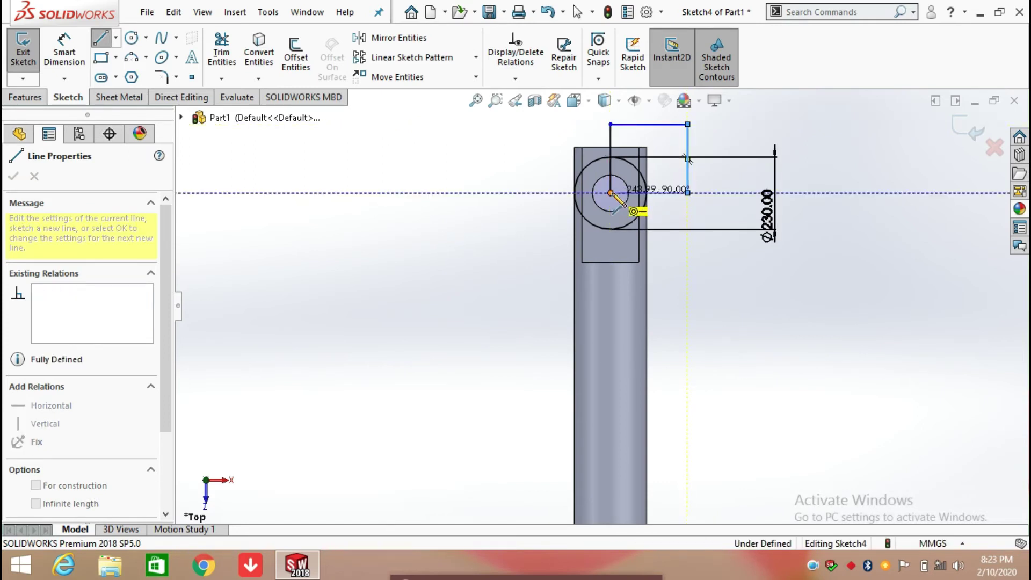
click(611, 193)
right_click(611, 193)
key(Escape)
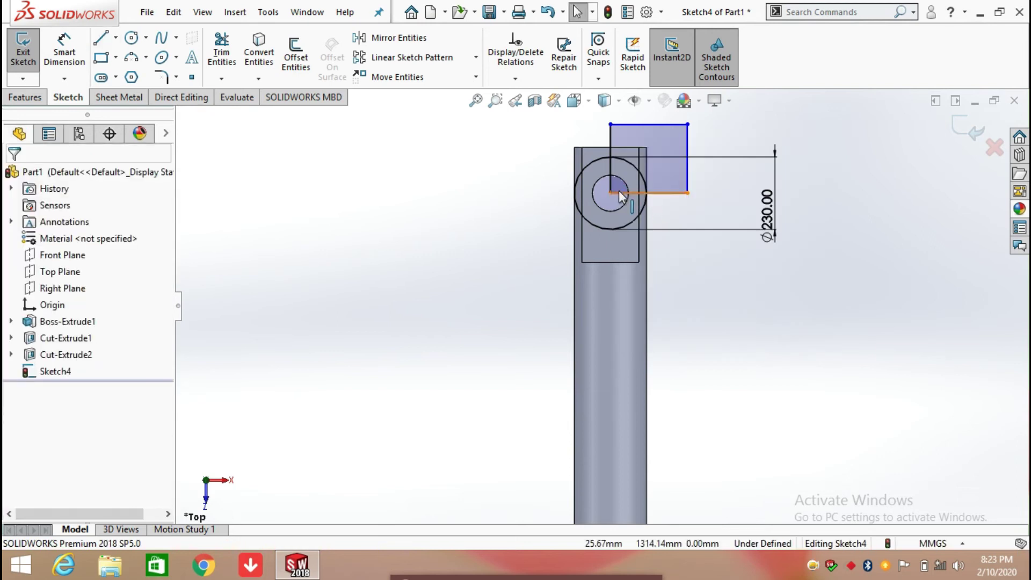
Step: Power-trim the circle and the line portions inside it, leaving a quarter arc that closes the corner profile outside the circle
click(221, 52)
scroll(624, 186, down, 3)
scroll(626, 189, down, 2)
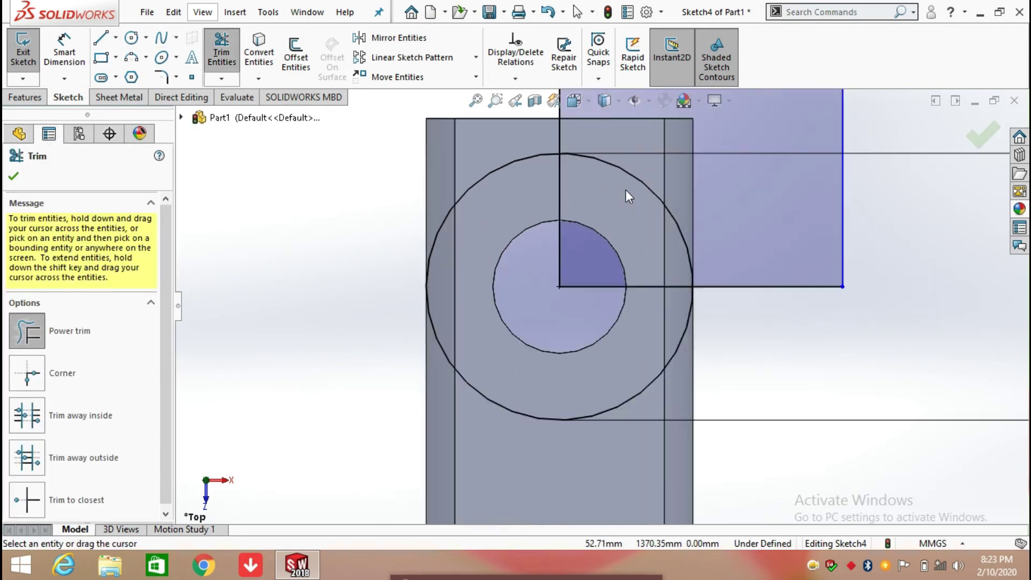
scroll(680, 329, up, 2)
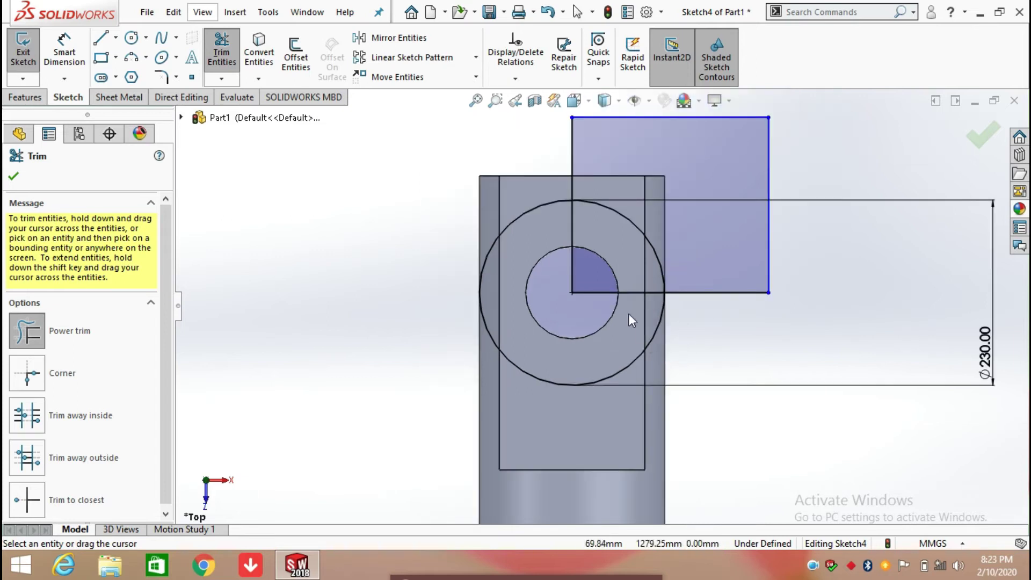
mouse_move(628, 313)
mouse_down()
mouse_move(608, 277)
mouse_move(519, 193)
mouse_move(545, 320)
mouse_up()
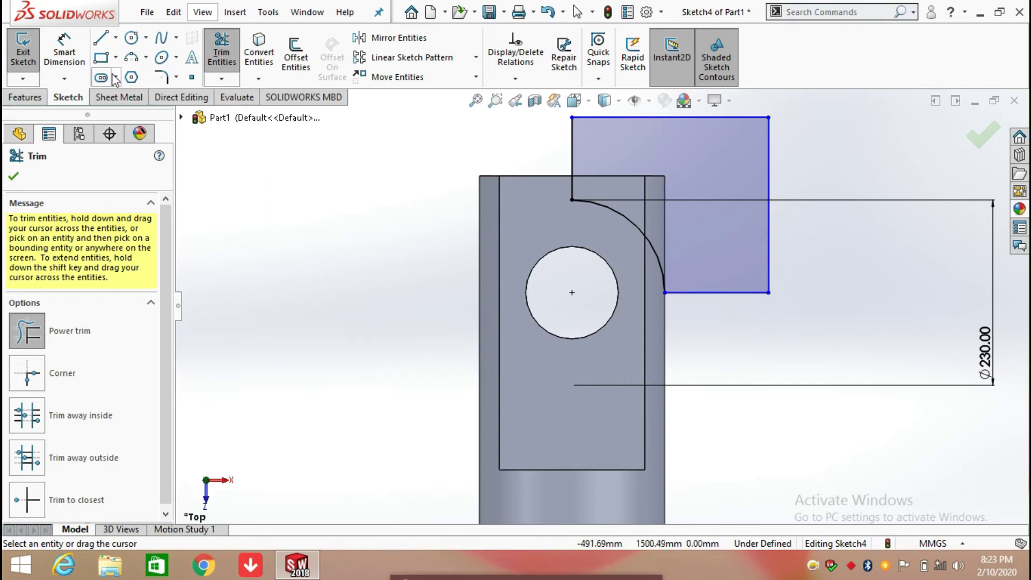
Step: Add a radius dimension to the quarter arc as a driven dimension
click(64, 54)
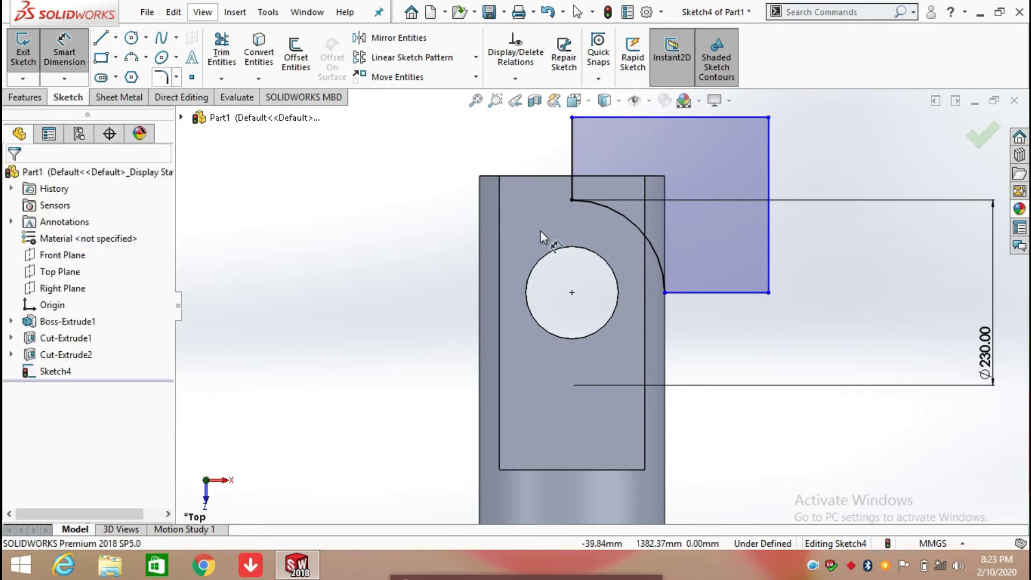
click(635, 232)
click(768, 342)
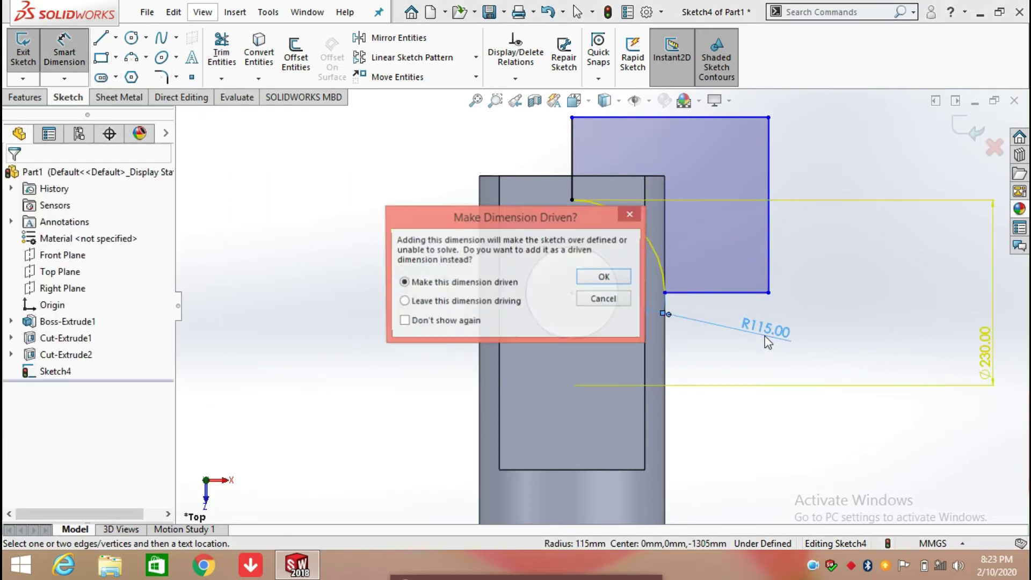
click(604, 276)
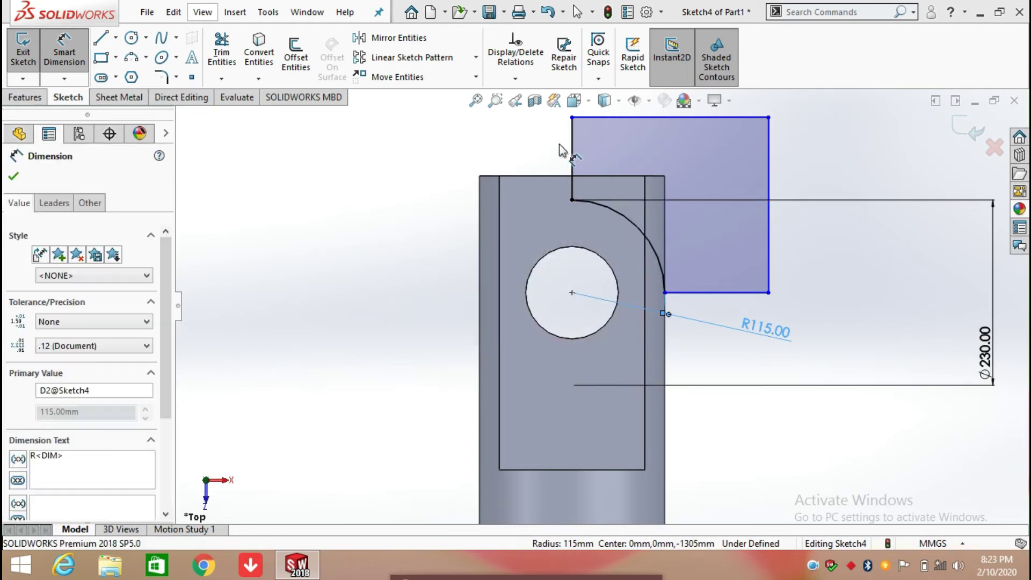
click(573, 153)
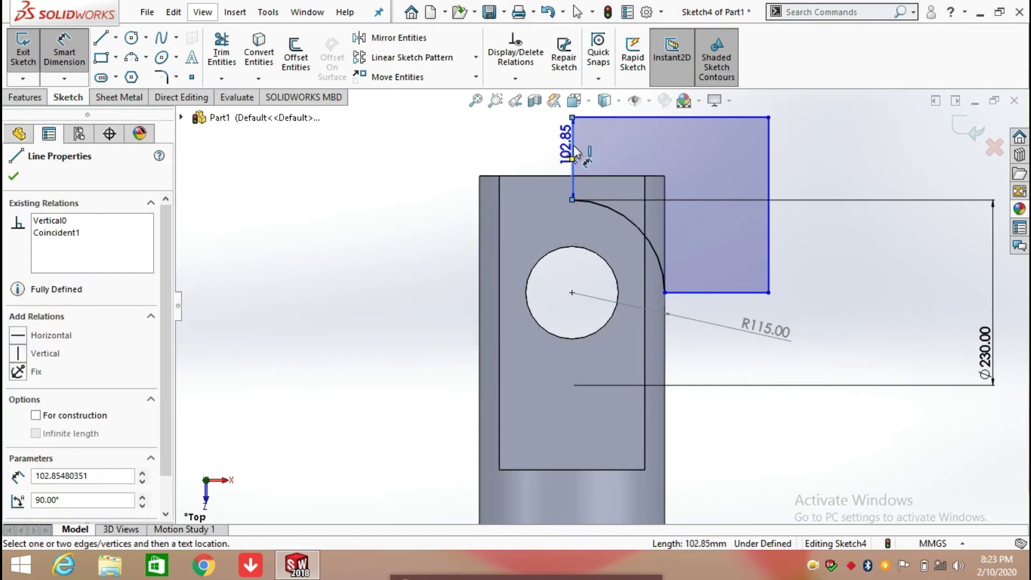
key(Escape)
key(Escape)
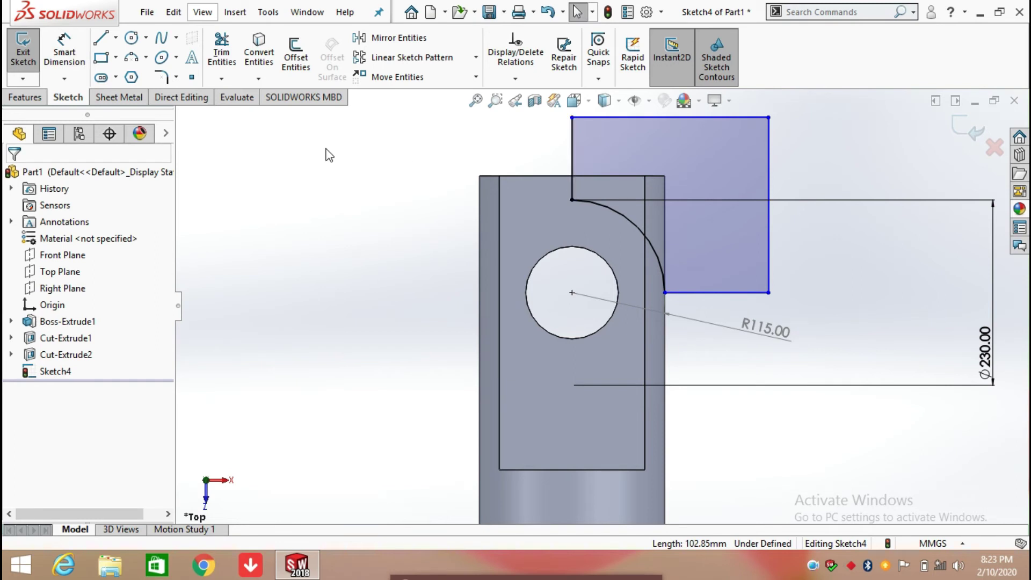
Step: Convert the profile's vertical line on the bar axis to construction and revolve-cut the automatically closed profile 360 degrees about it
click(571, 156)
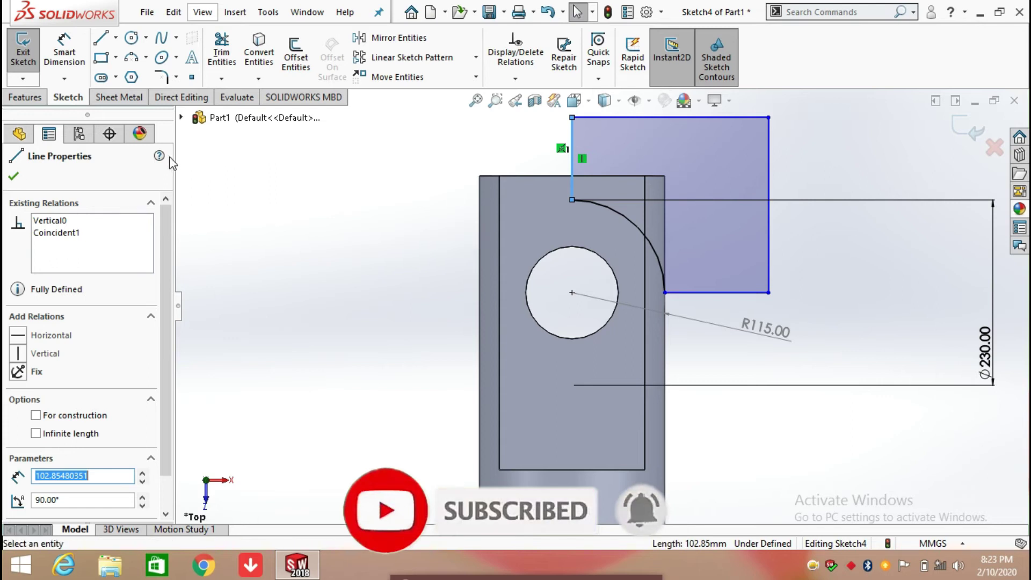
click(225, 170)
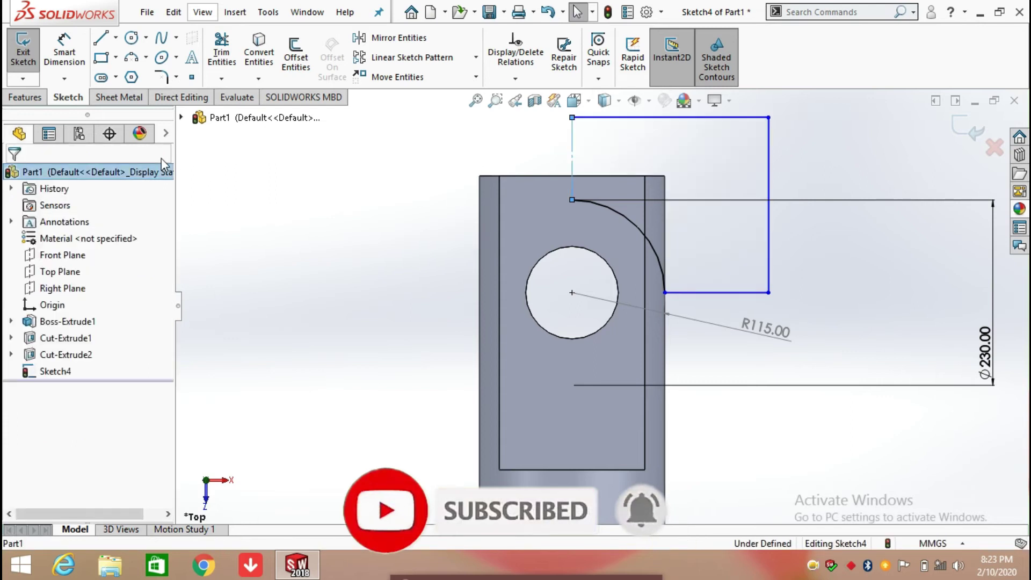
click(38, 99)
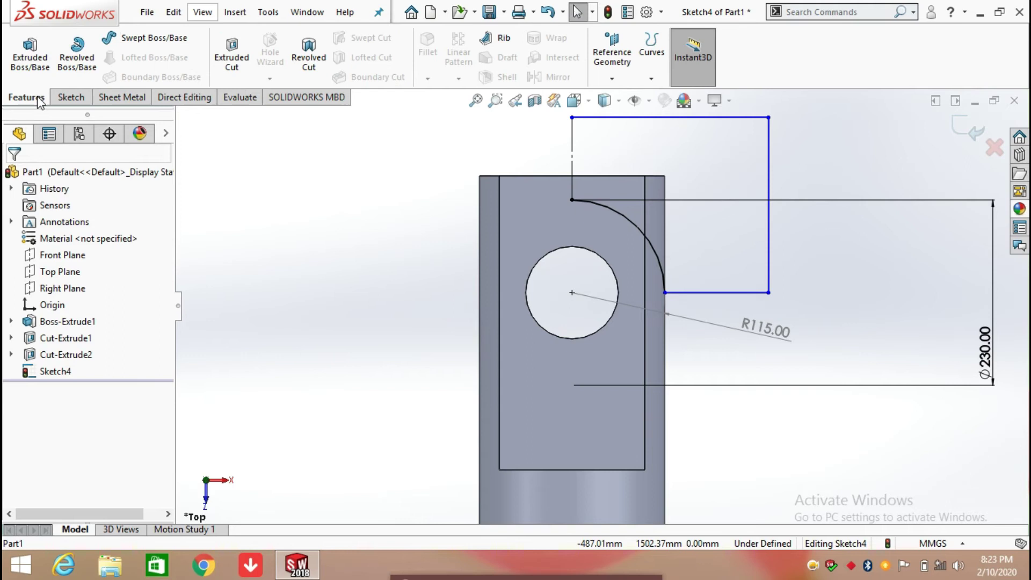
click(306, 59)
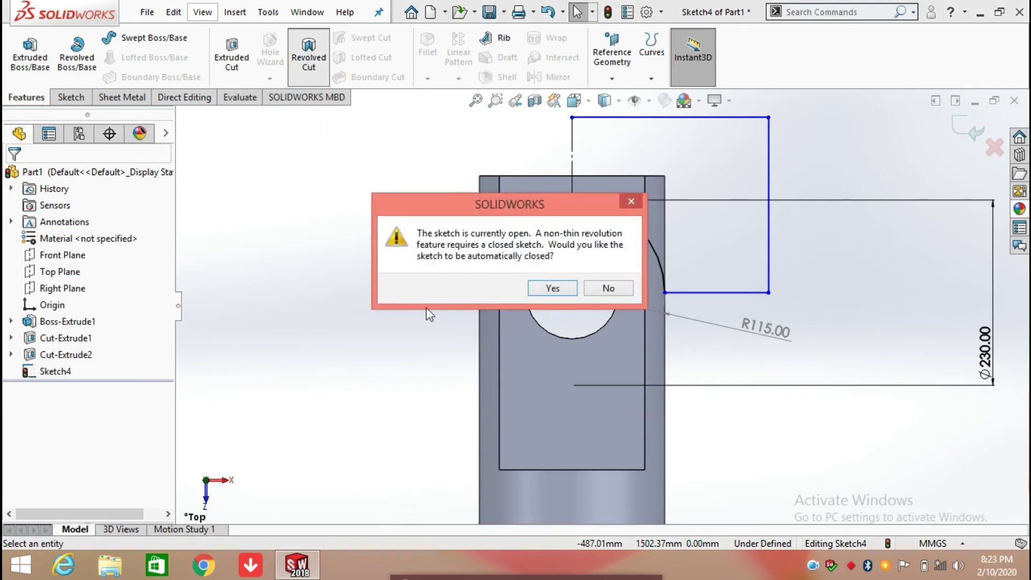
click(551, 288)
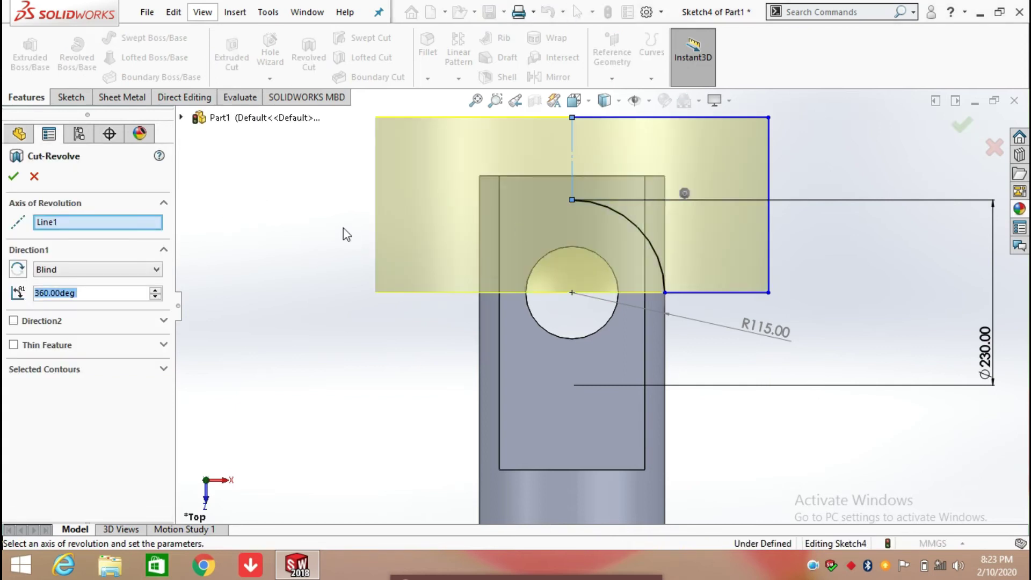
click(13, 176)
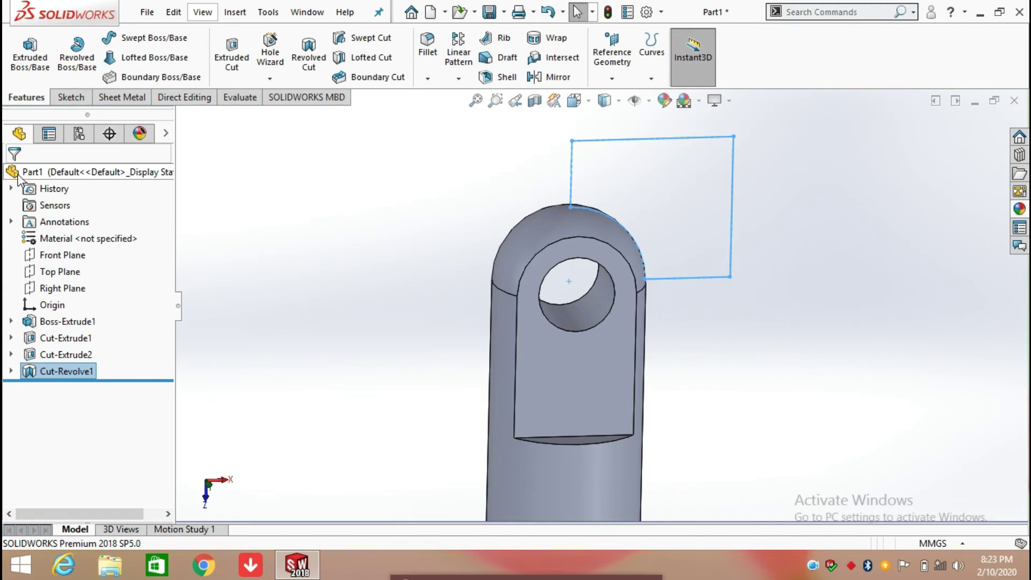
key(z)
click(678, 370)
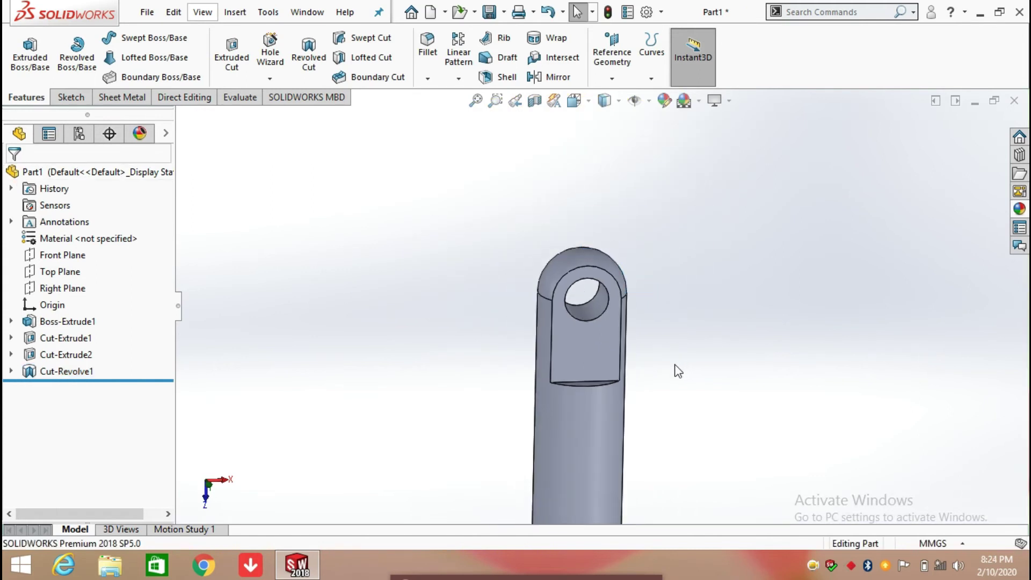
Step: On the Top Plane, sketch a vertical centerline along the bar axis from the flat end's midpoint to just past the rounded end
key(space)
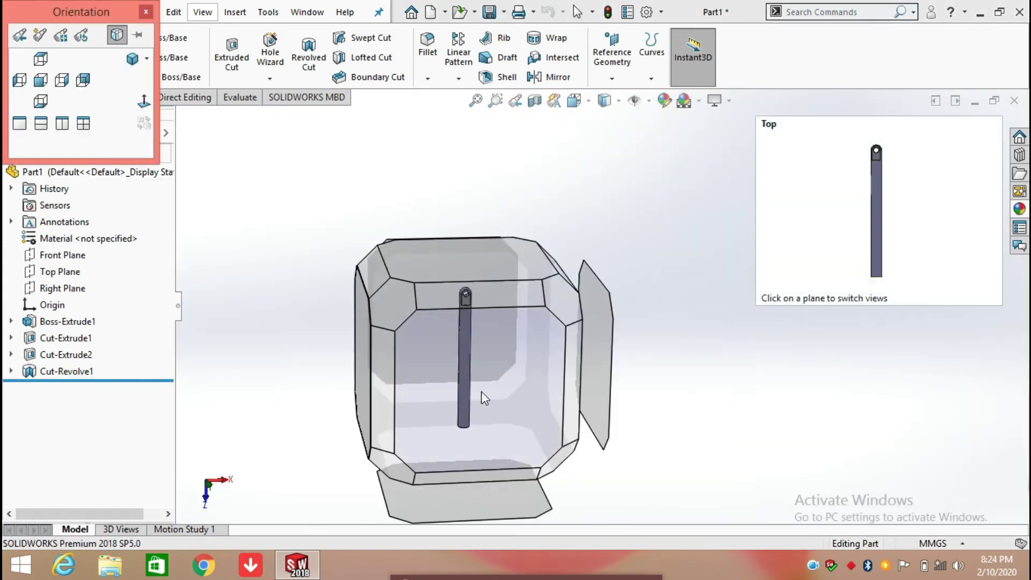
click(485, 396)
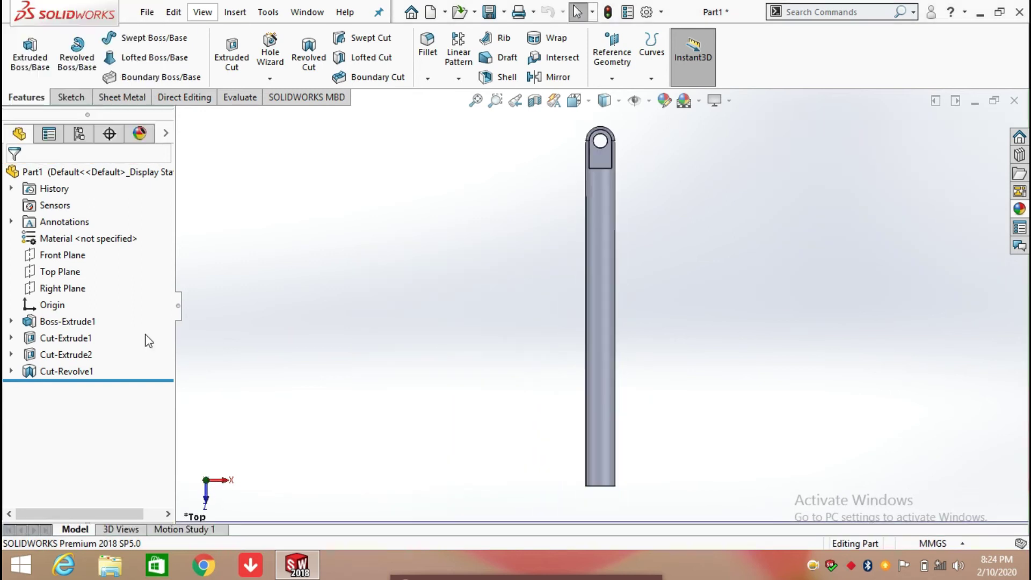
click(60, 271)
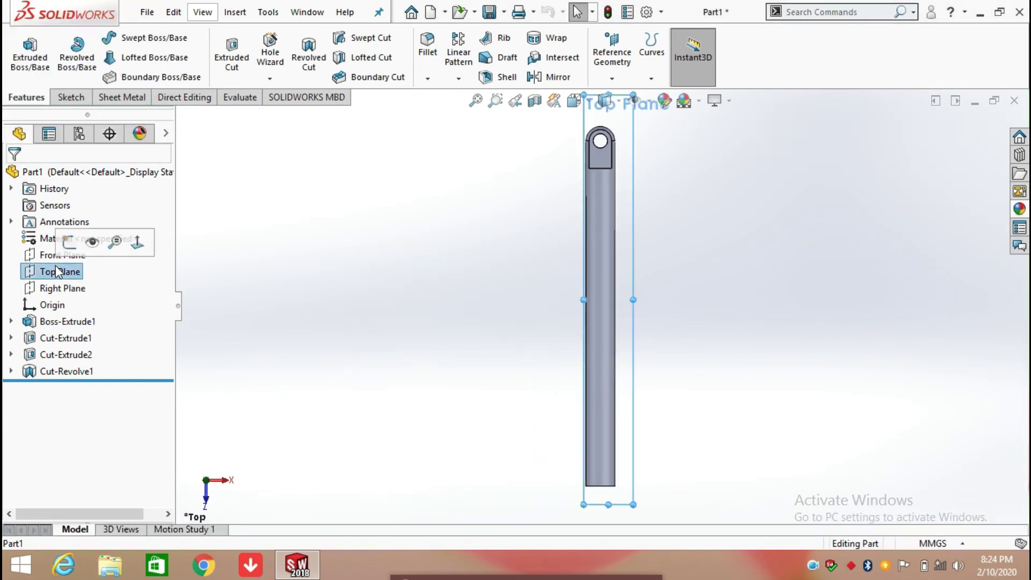
click(138, 241)
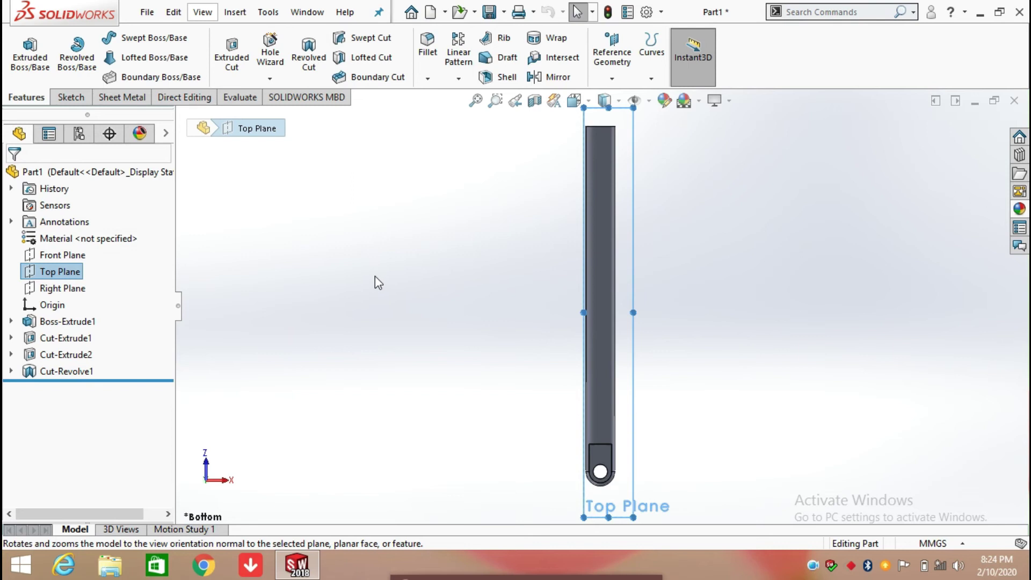
click(76, 100)
click(116, 37)
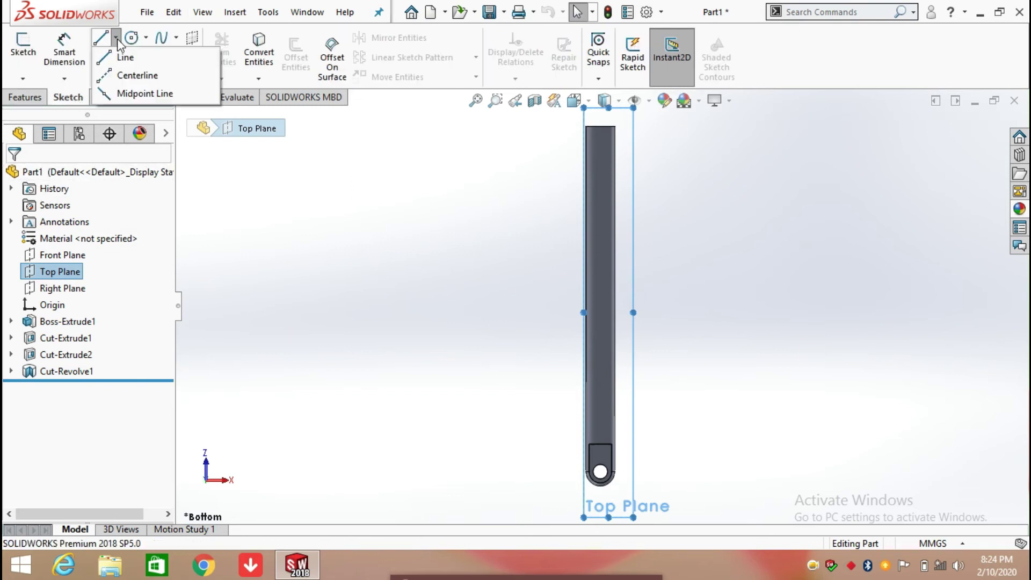
click(138, 73)
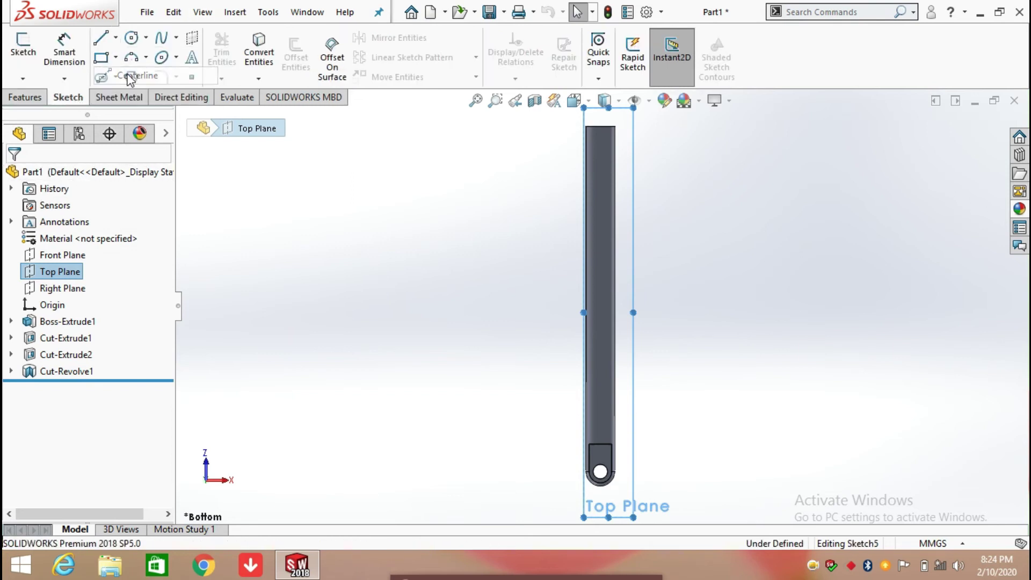
click(600, 126)
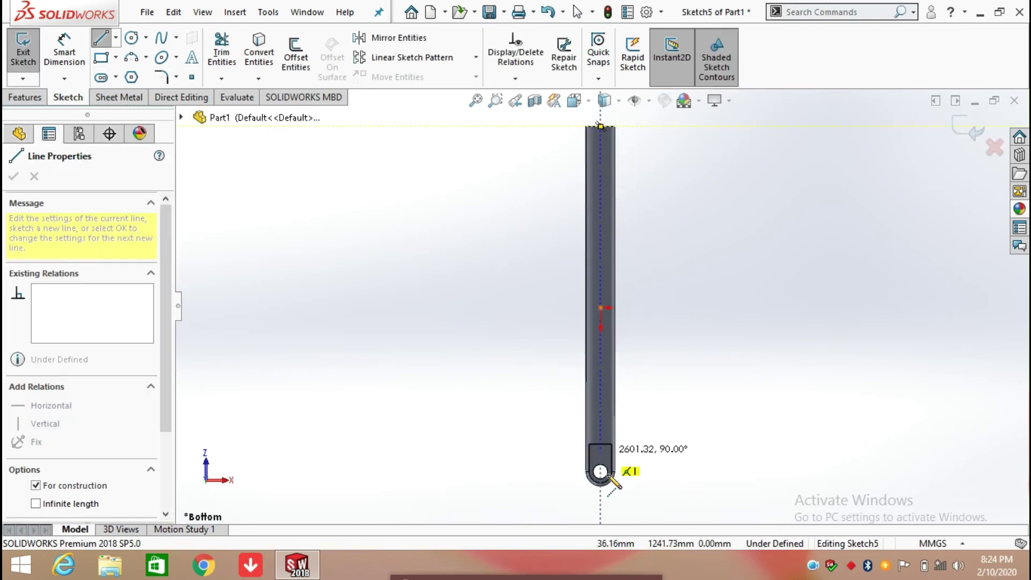
click(600, 495)
right_click(600, 310)
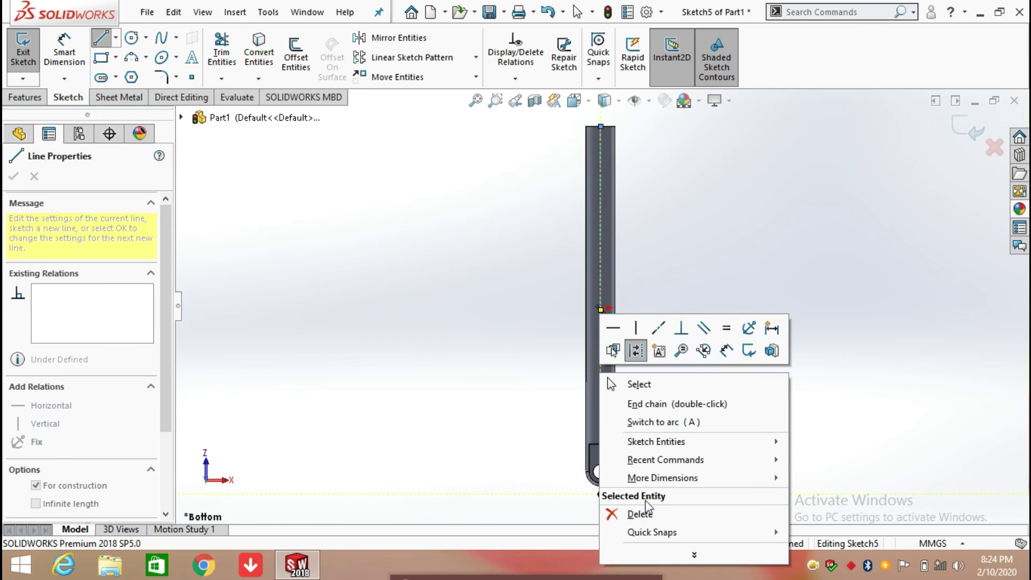
click(645, 384)
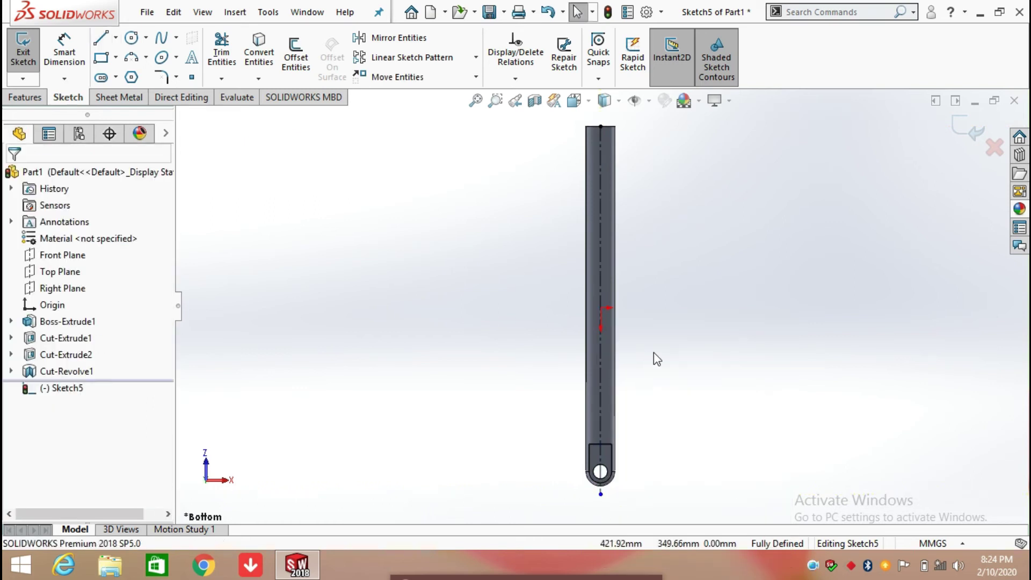
Step: Sketch a stepped line profile from the flat end's corner inward and about 2450 mm along the bar, setting the step depth to 30 mm
click(100, 38)
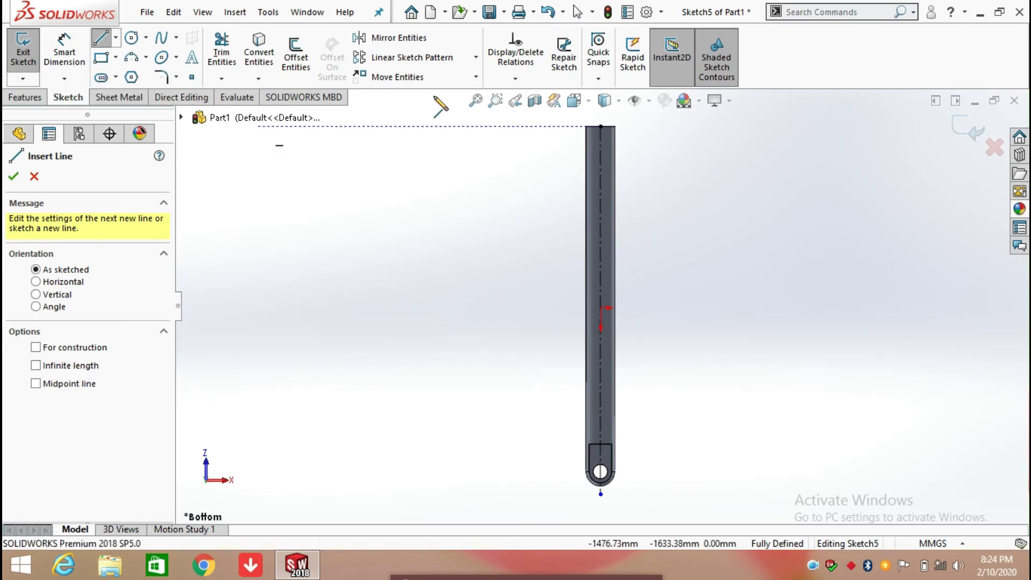
scroll(654, 161, down, 3)
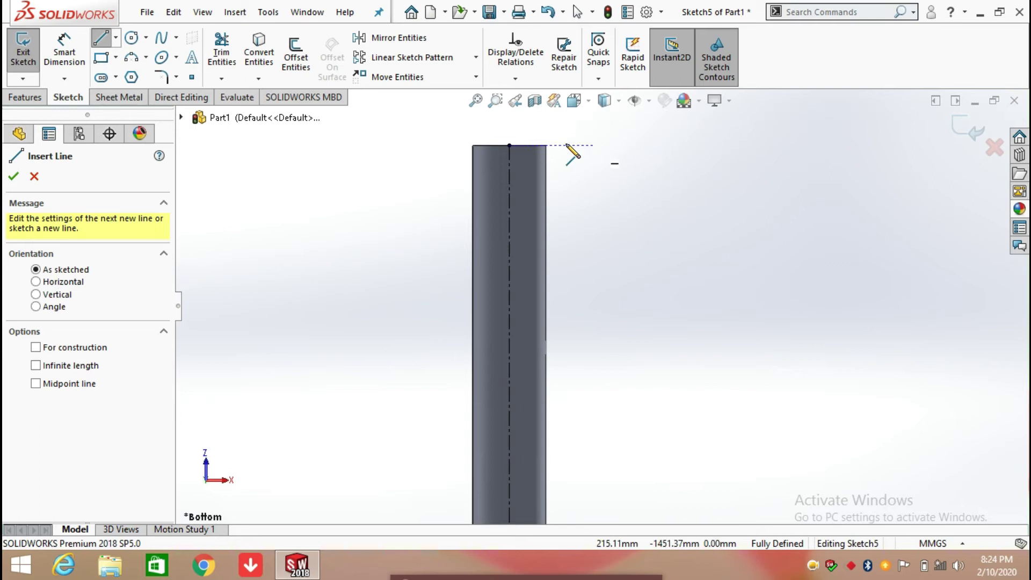
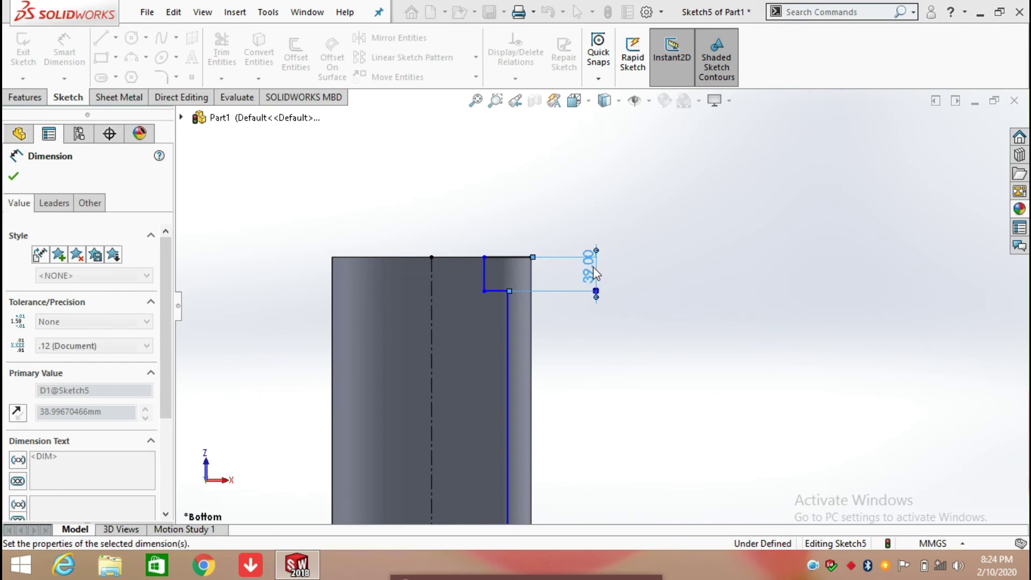
click(620, 321)
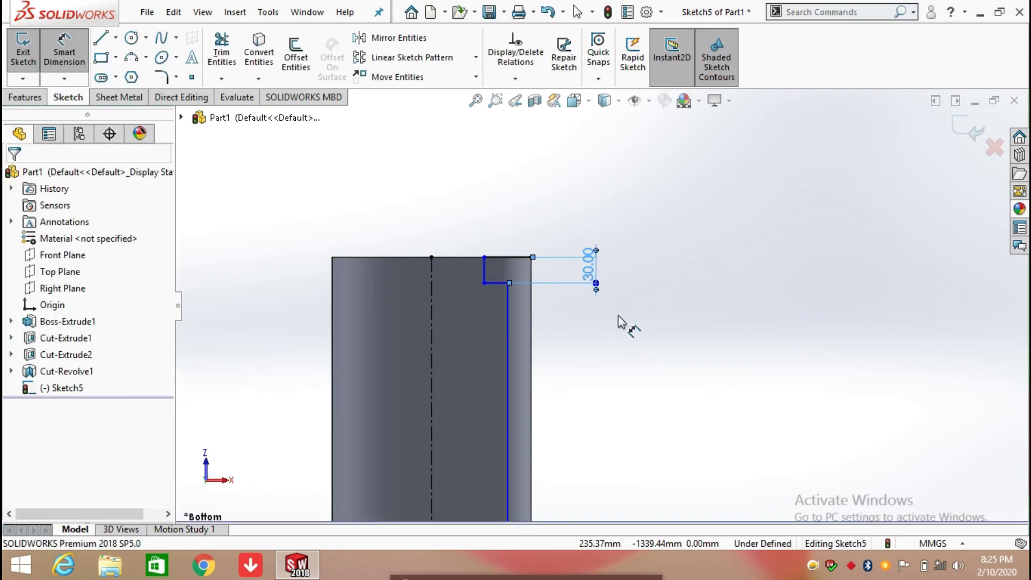
Step: Dimension the step's inner corner on the flat end from the centerline endpoint as 132/2 (66 mm)
click(484, 258)
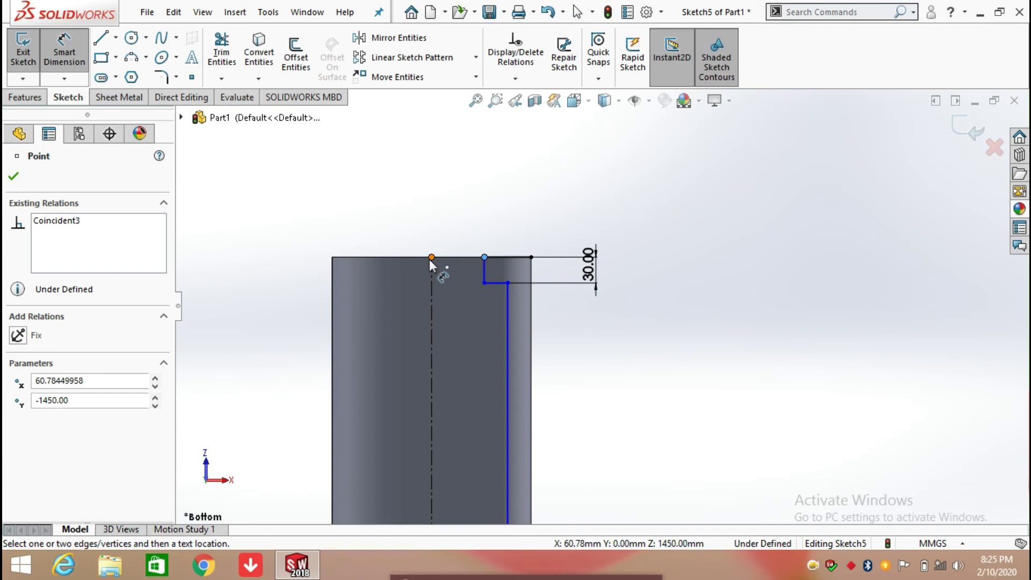
click(431, 257)
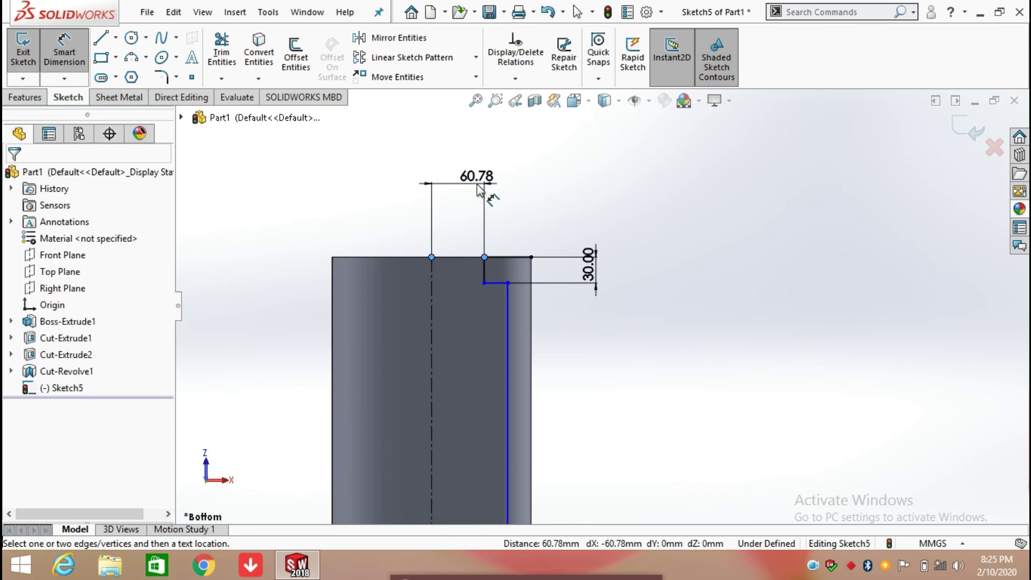
click(478, 186)
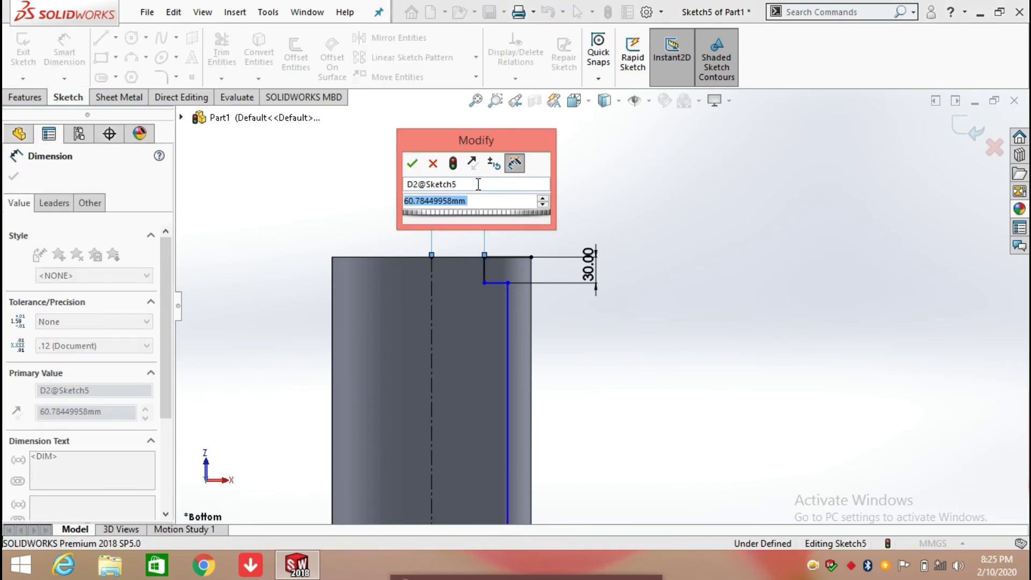
text(132)
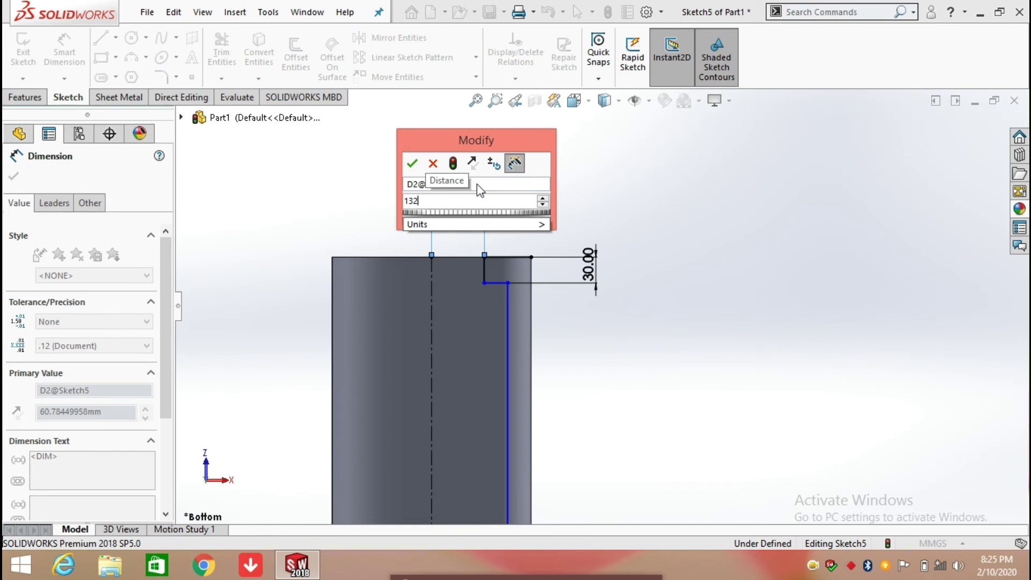
text(/2)
key(Return)
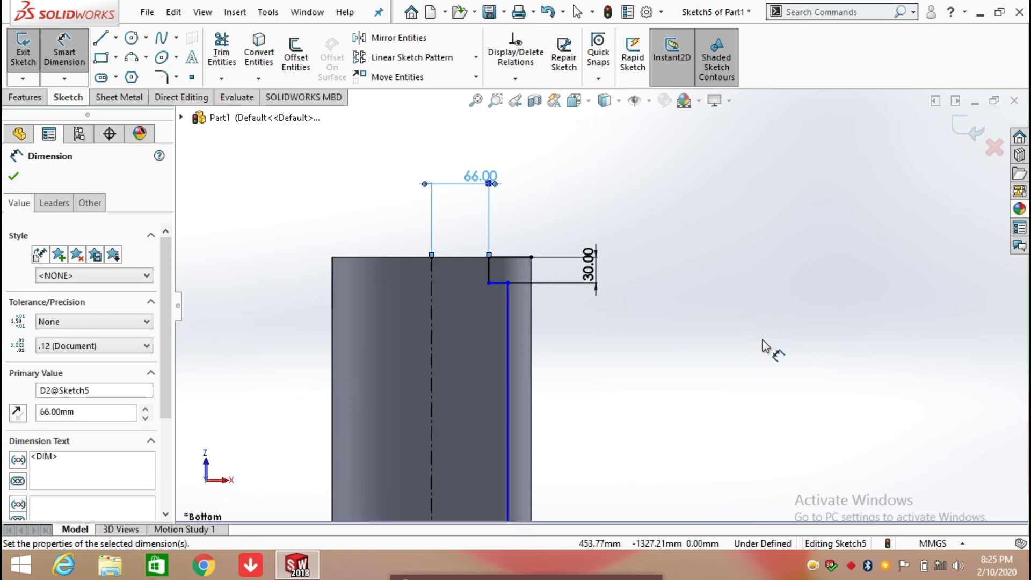
click(755, 338)
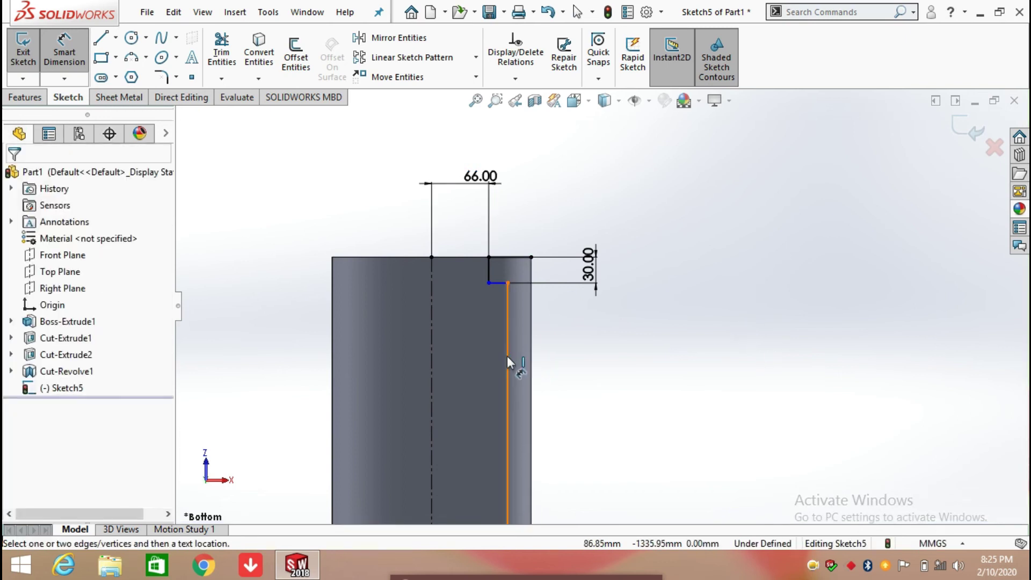
Step: Dimension the long vertical profile line from the bar's centerline as 162/2 (81 mm)
click(432, 346)
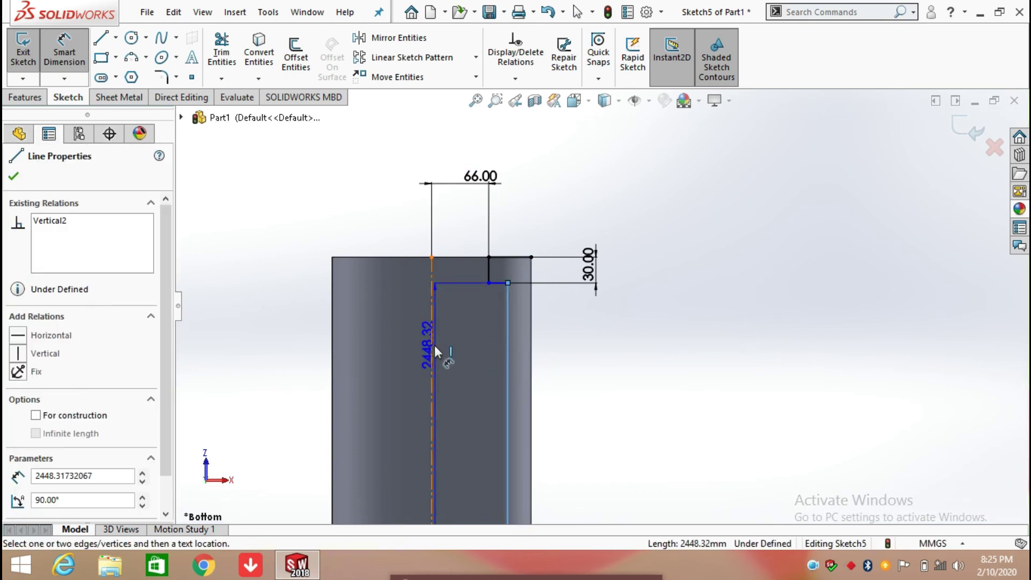
click(508, 290)
click(557, 155)
text(162/2)
key(Return)
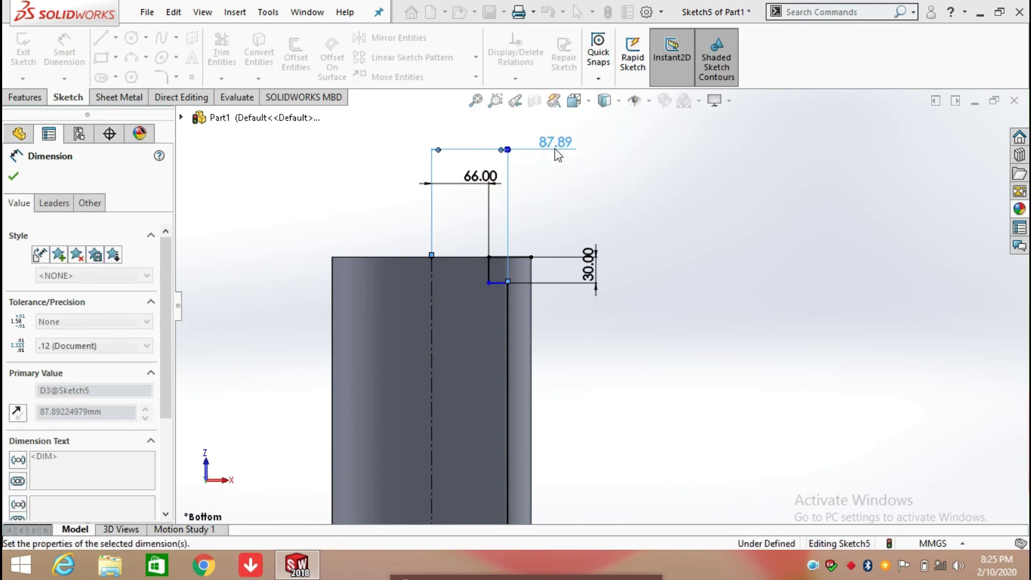
Step: Dimension the long line's free endpoint 50 mm from the straight edge of the flattened end
scroll(604, 397, up, 6)
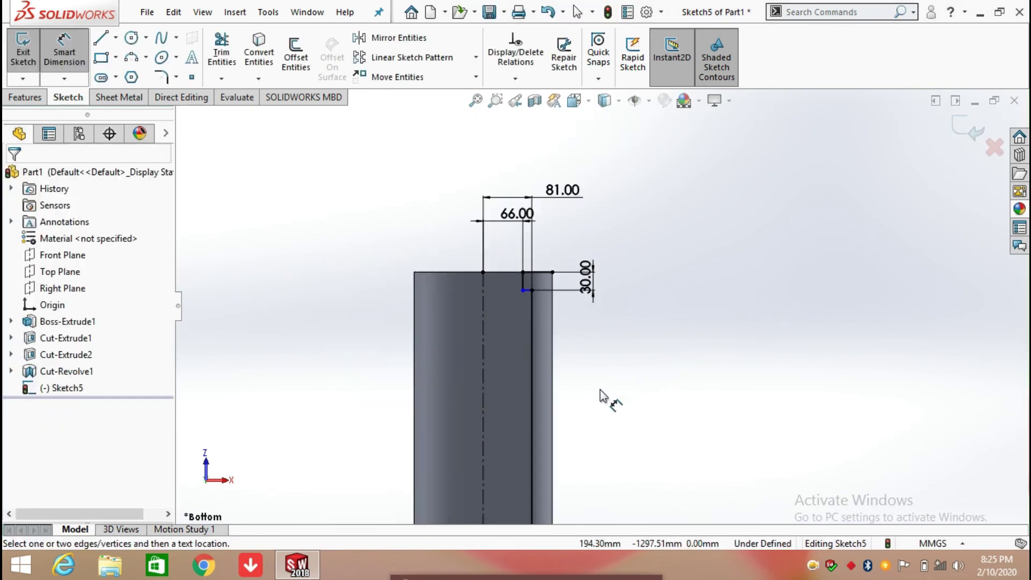
scroll(603, 478, up, 3)
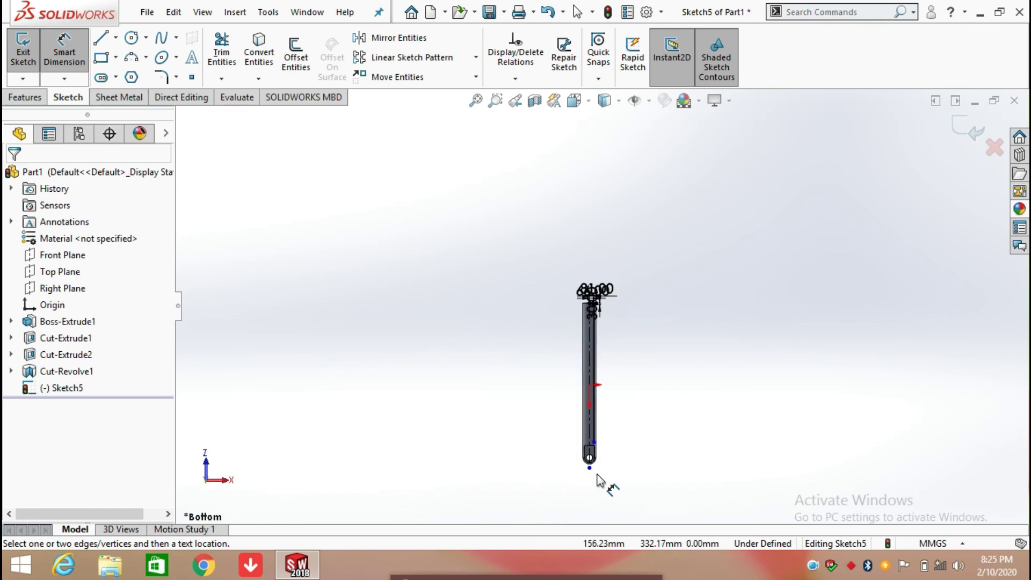
scroll(603, 430, down, 5)
scroll(592, 318, down, 2)
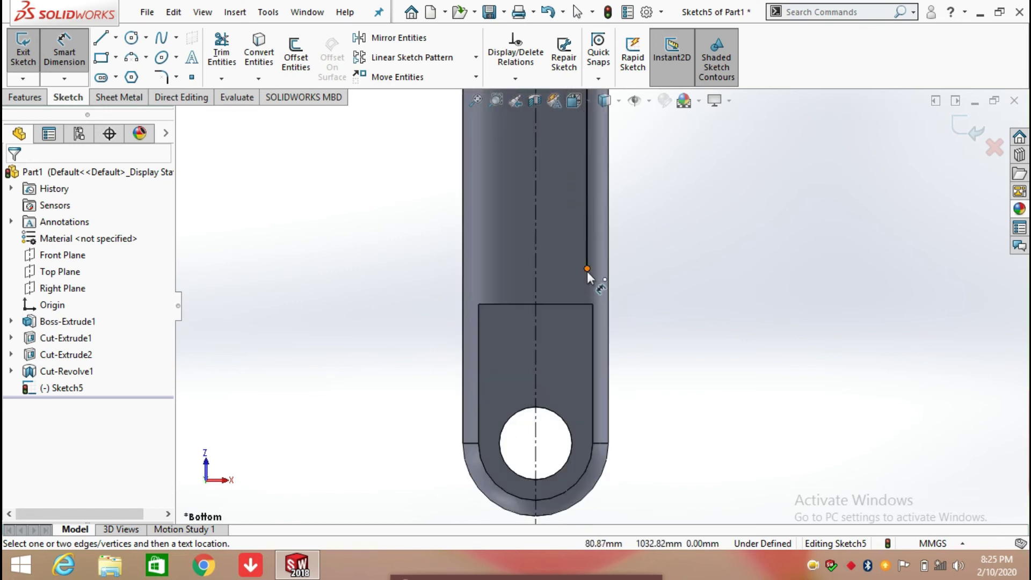
click(587, 269)
click(588, 304)
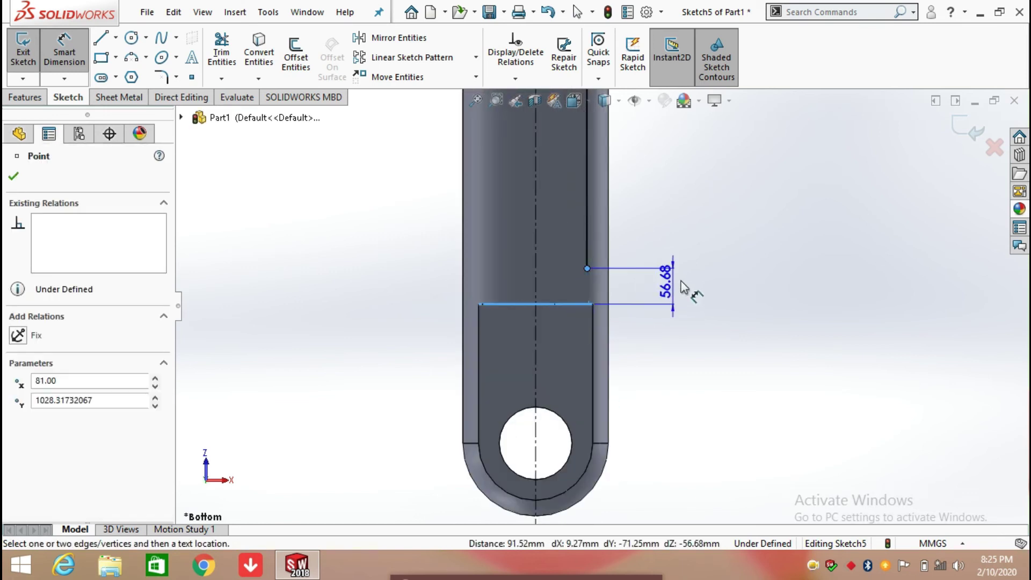
click(682, 286)
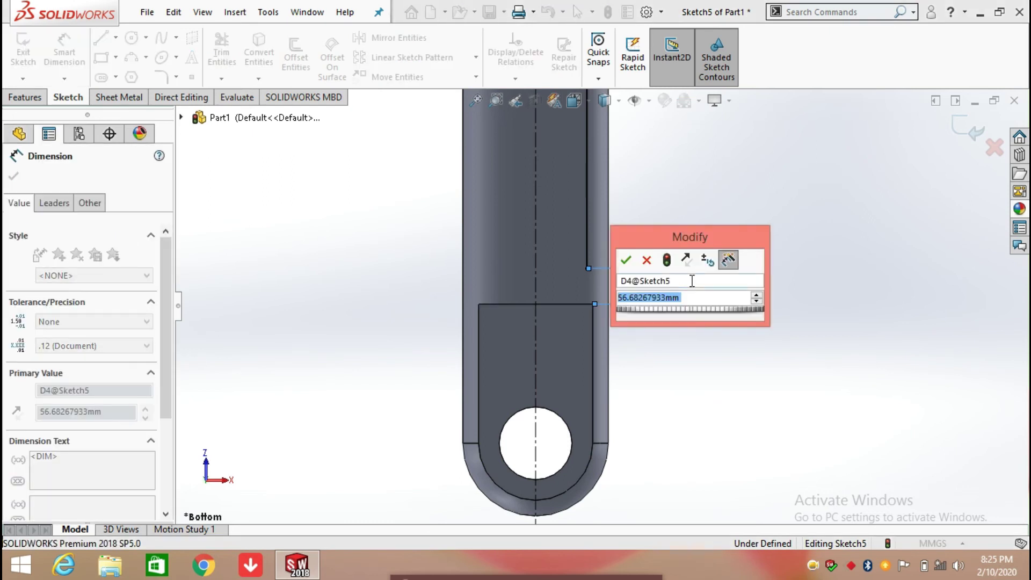
text(50)
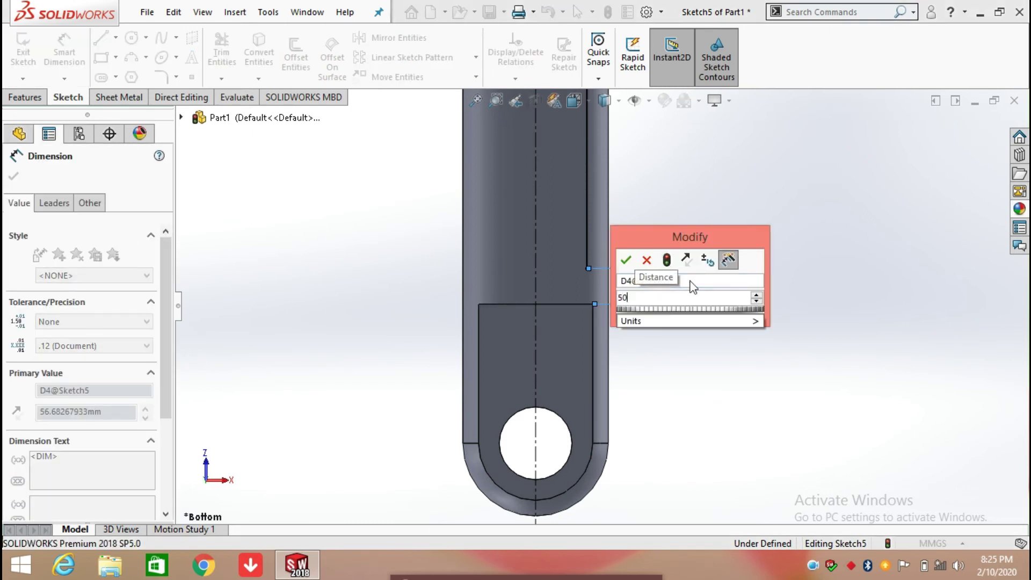
key(Return)
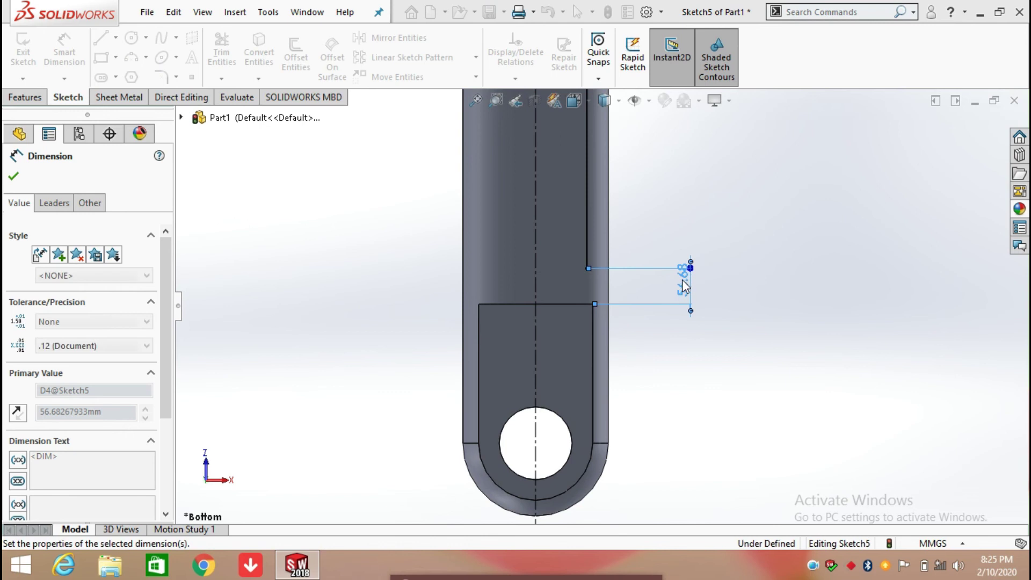
key(Escape)
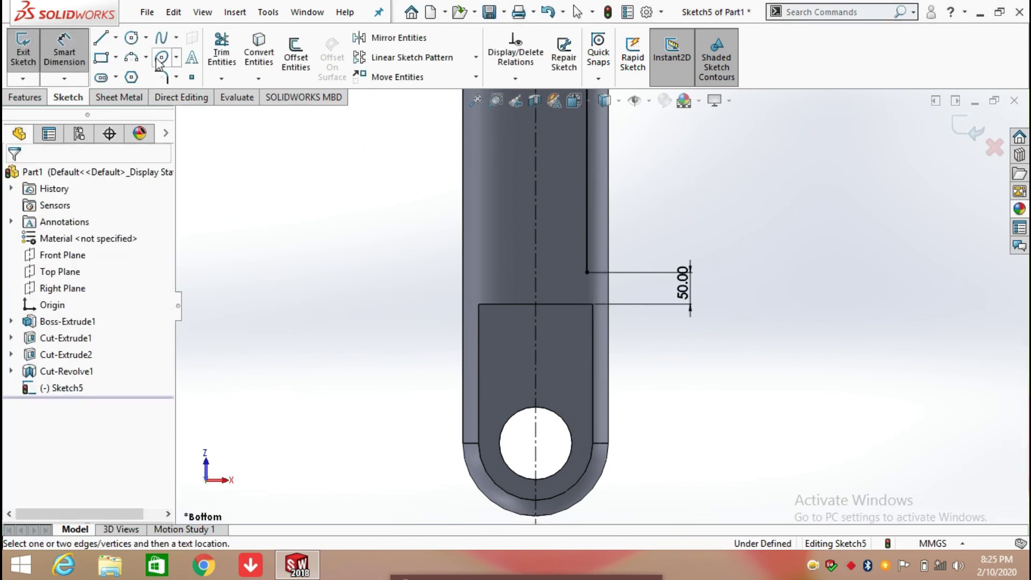
Step: Draw an 81 mm horizontal line from the long line's free endpoint to the centerline
key(l)
click(587, 272)
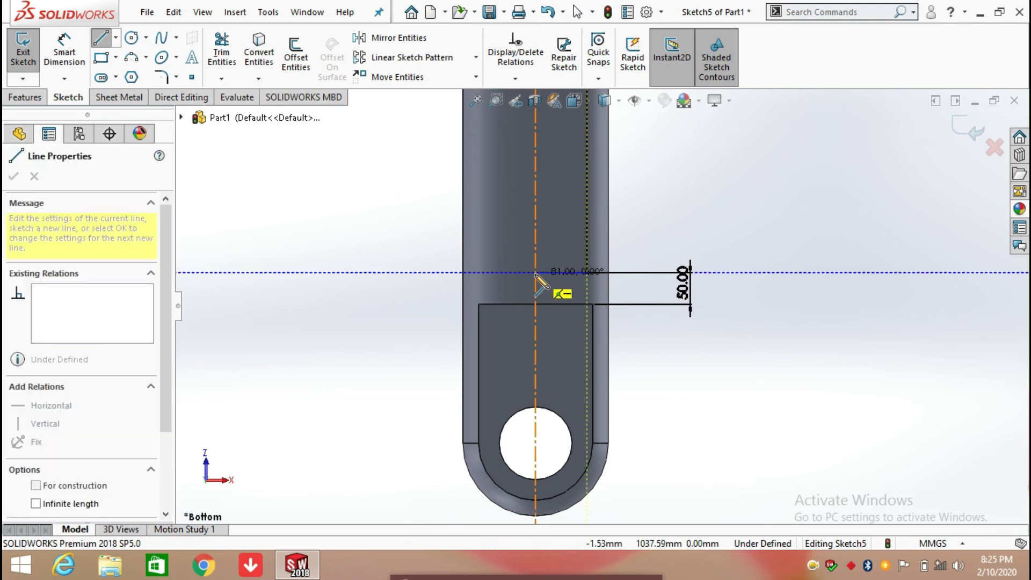
click(536, 273)
right_click(536, 274)
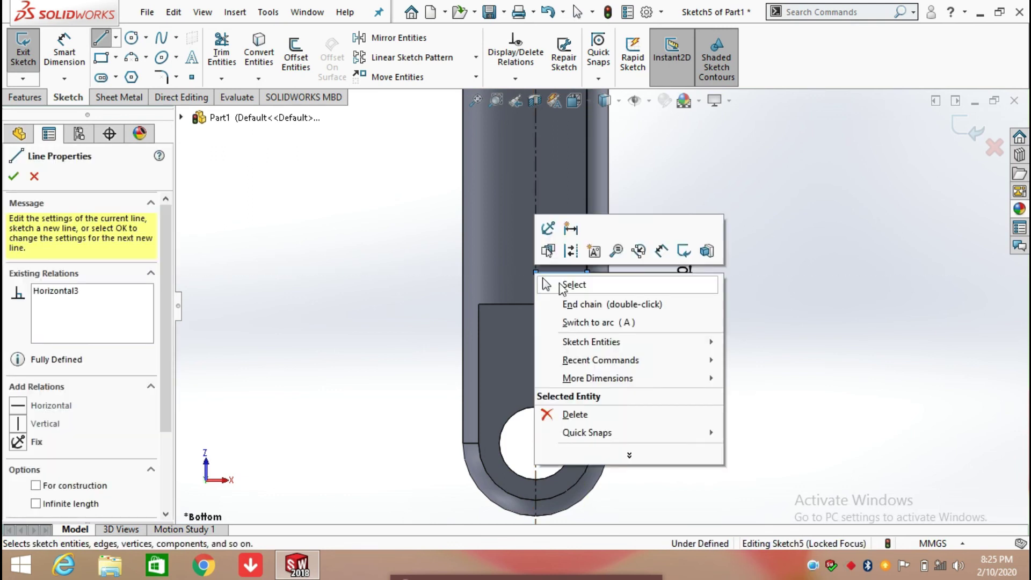
click(562, 287)
Step: Power-trim the horizontal line on the flat end between the 66 mm step corner and the bar's outer corner
scroll(613, 204, up, 5)
scroll(609, 188, up, 2)
scroll(615, 210, down, 8)
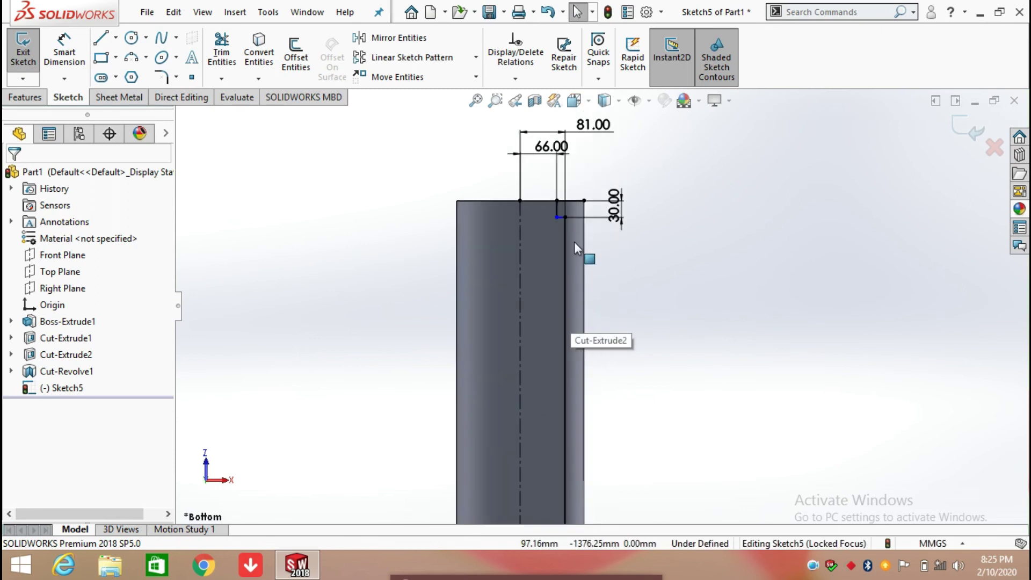
scroll(574, 242, down, 2)
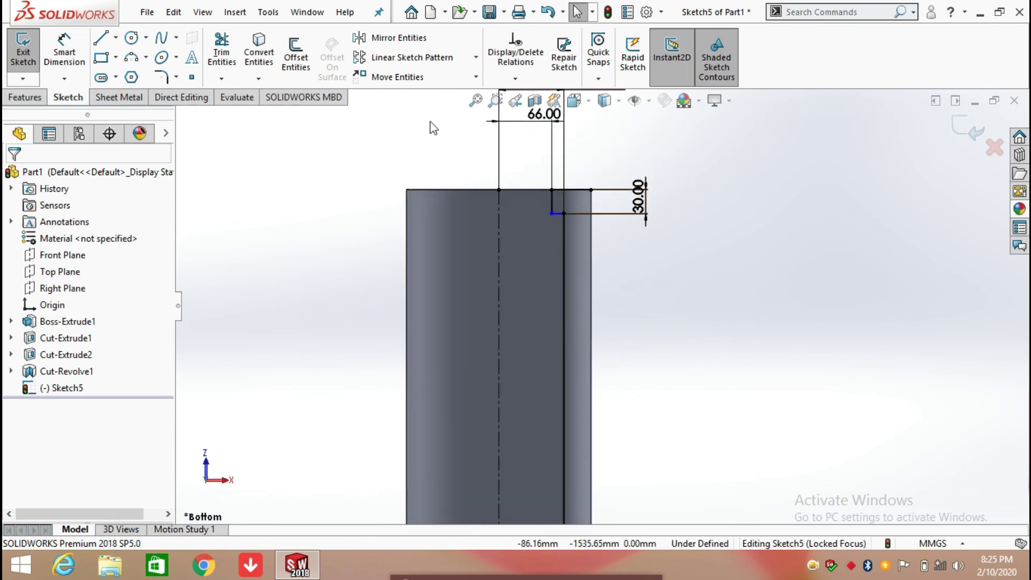
click(219, 51)
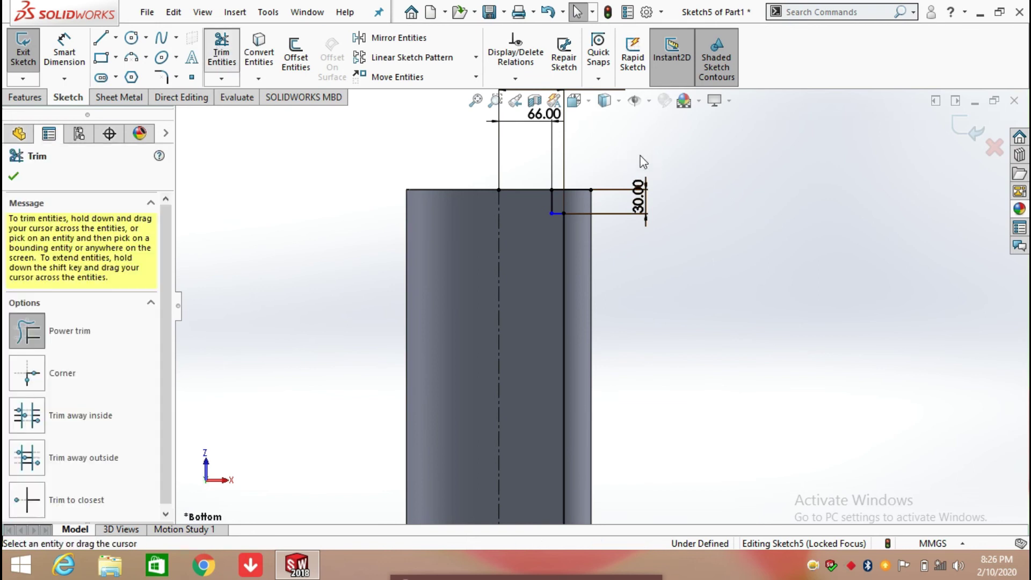
drag(591, 172, 581, 193)
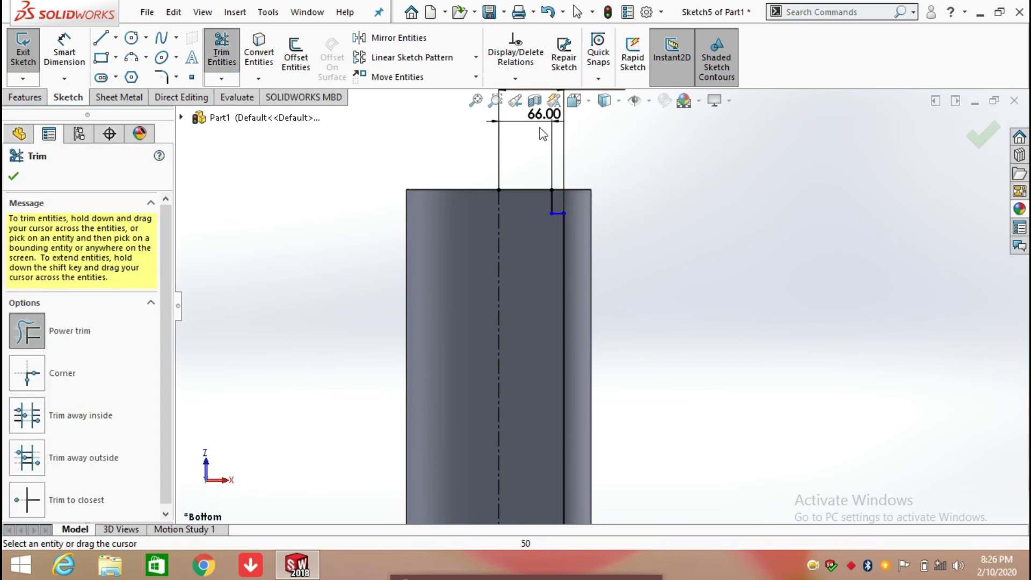
Step: Draw a 66 mm horizontal line on the flat end from the centerline to the step corner, closing the bore profile
click(100, 37)
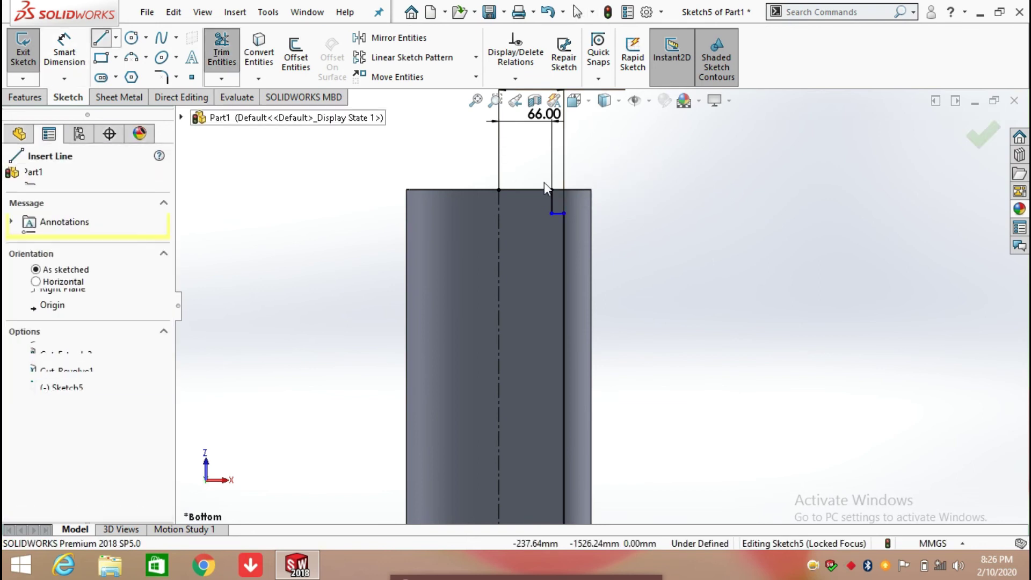
click(500, 190)
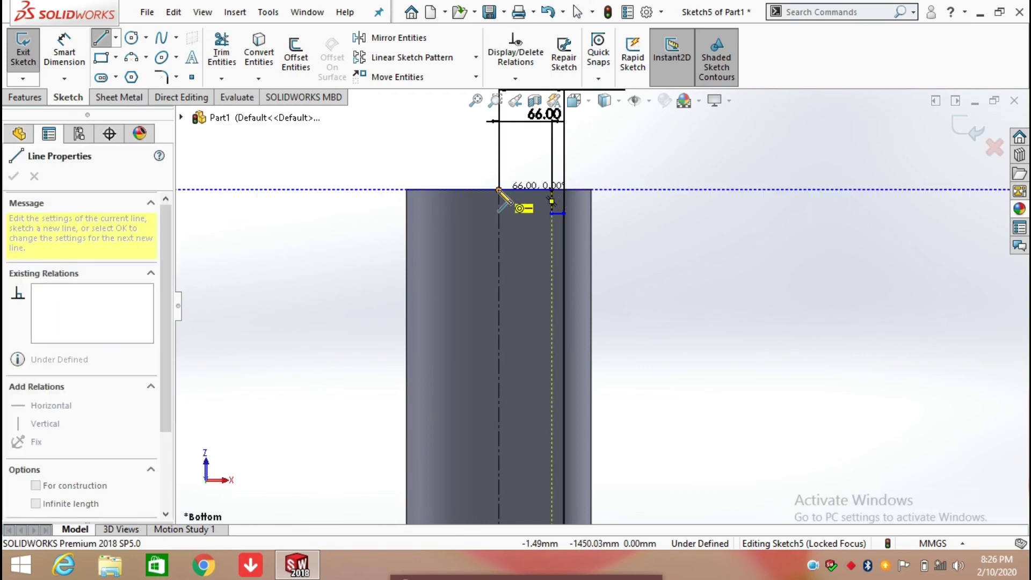
right_click(499, 190)
click(540, 223)
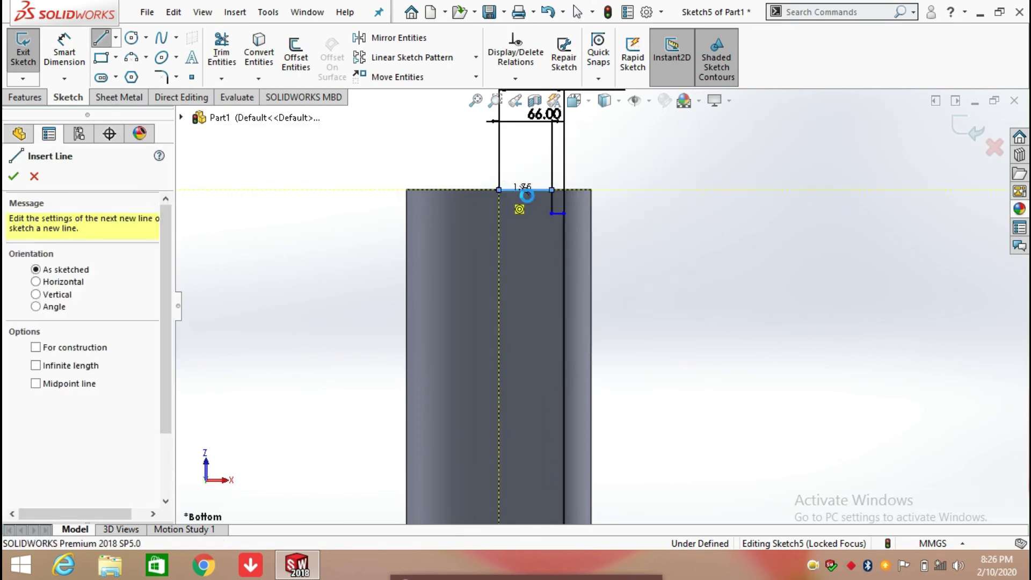
key(Escape)
Step: Cut the stepped bore by revolving the closed profile 360 degrees about the centerline
scroll(691, 227, up, 2)
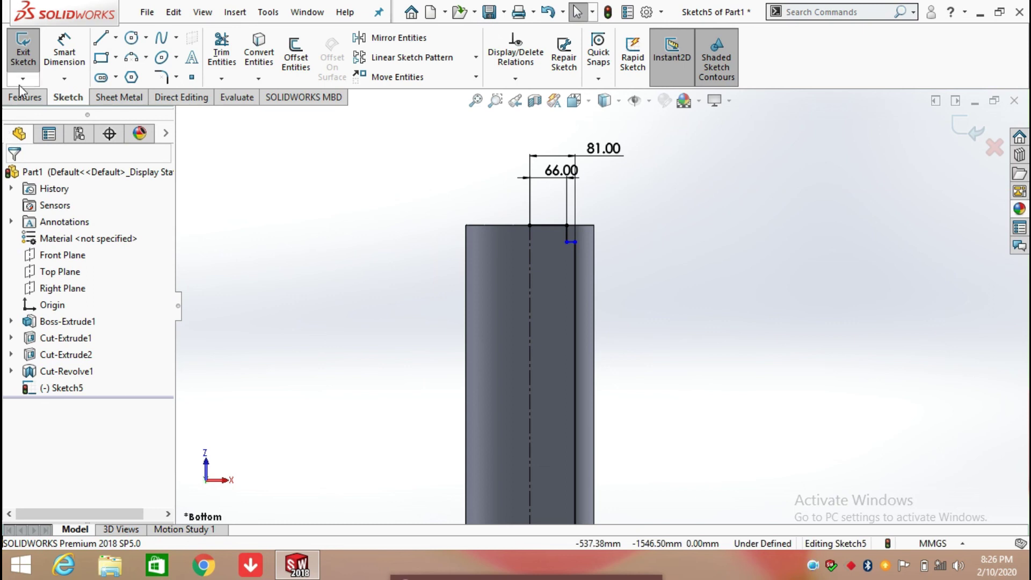
click(43, 98)
click(308, 51)
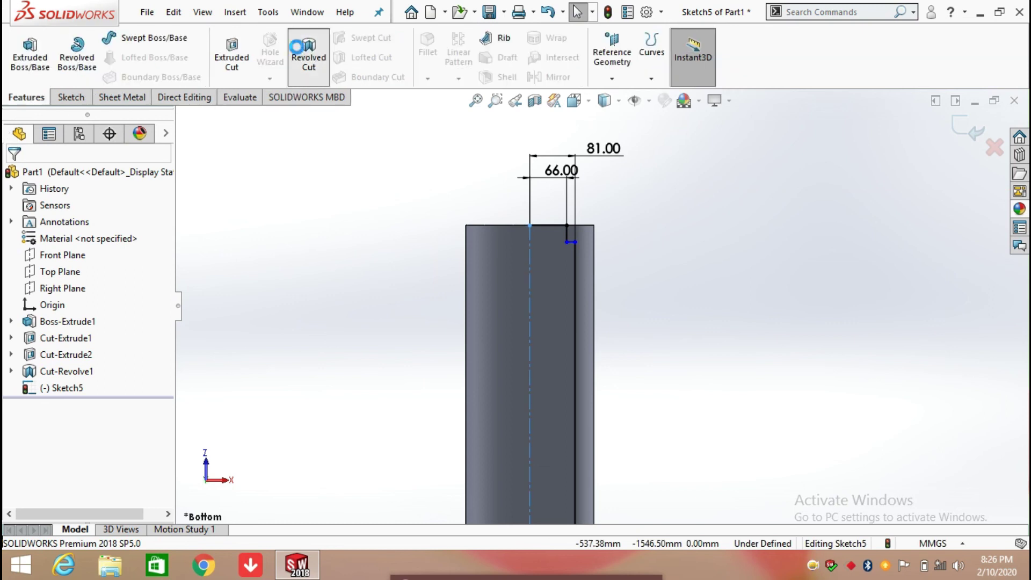
click(553, 288)
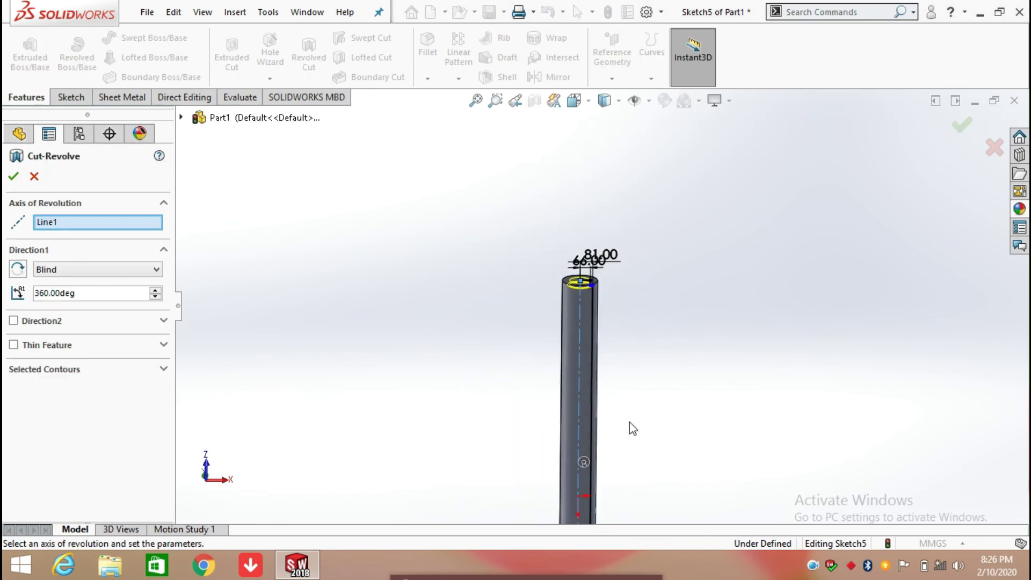
click(15, 178)
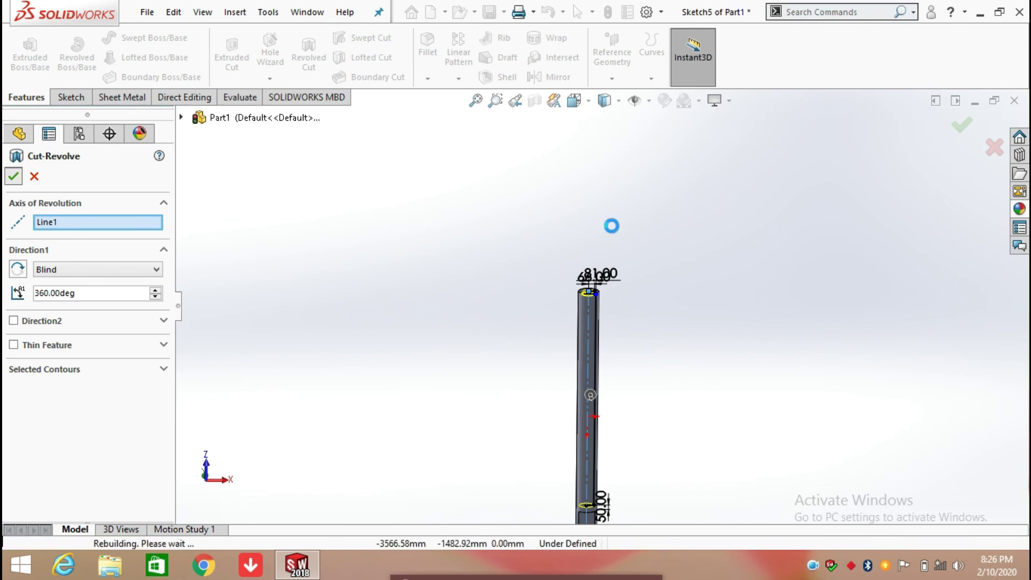
click(691, 328)
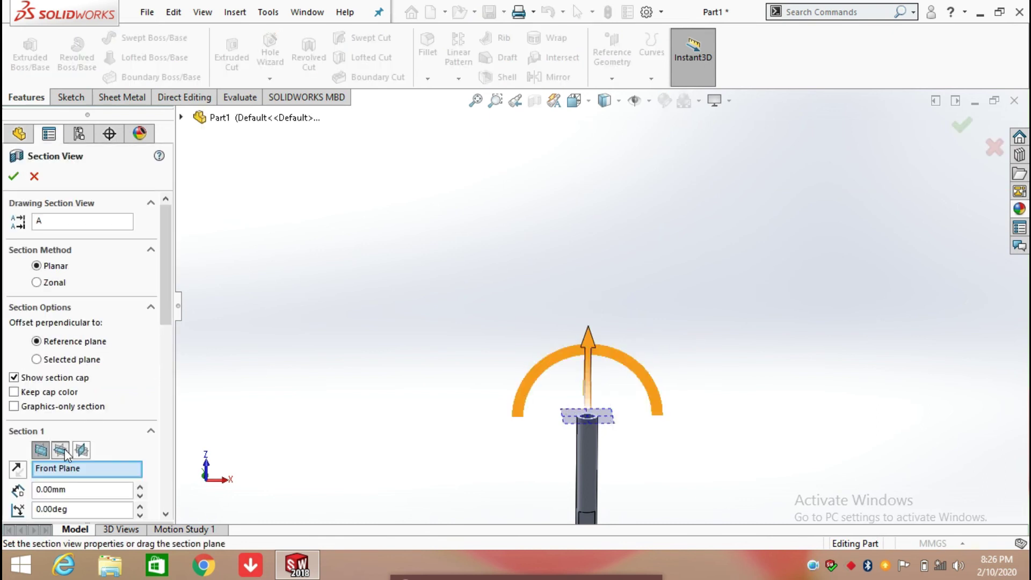
Step: Inspect the internal bore with a section view through the Top Plane, and leave the section without keeping it
click(60, 450)
scroll(604, 269, down, 5)
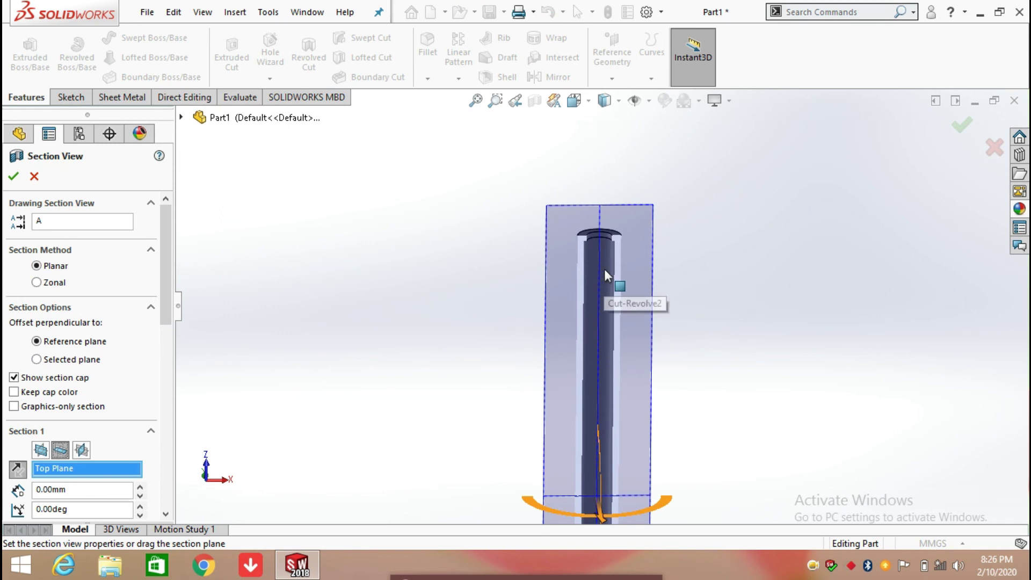
scroll(623, 387, up, 8)
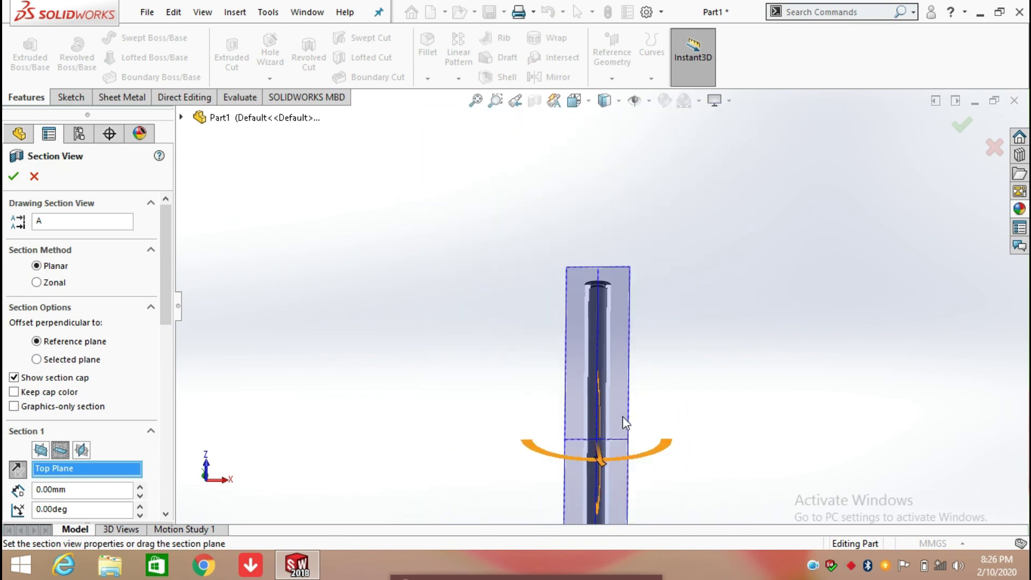
scroll(601, 390, down, 5)
middle_drag(601, 371, 624, 269)
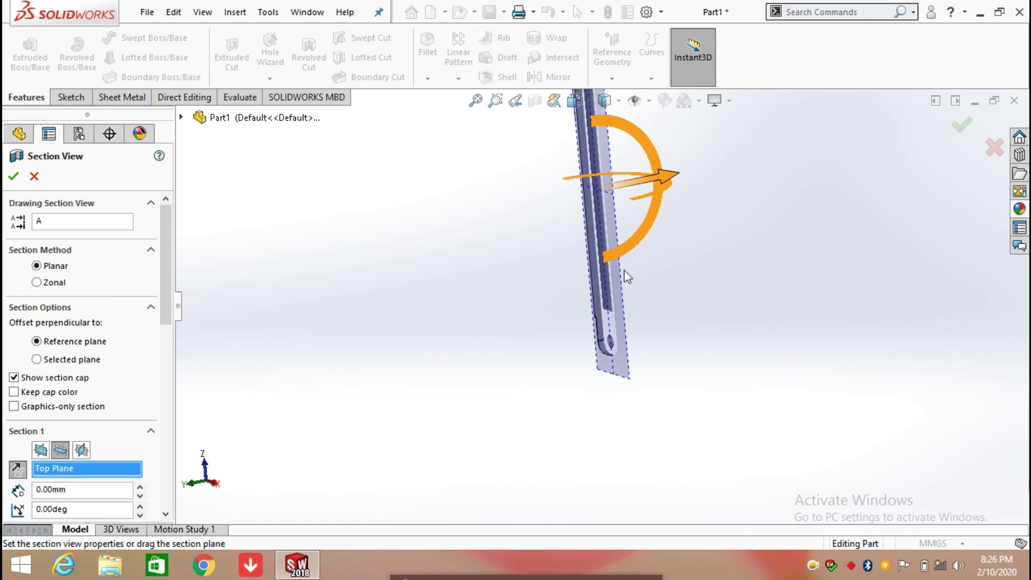
click(34, 177)
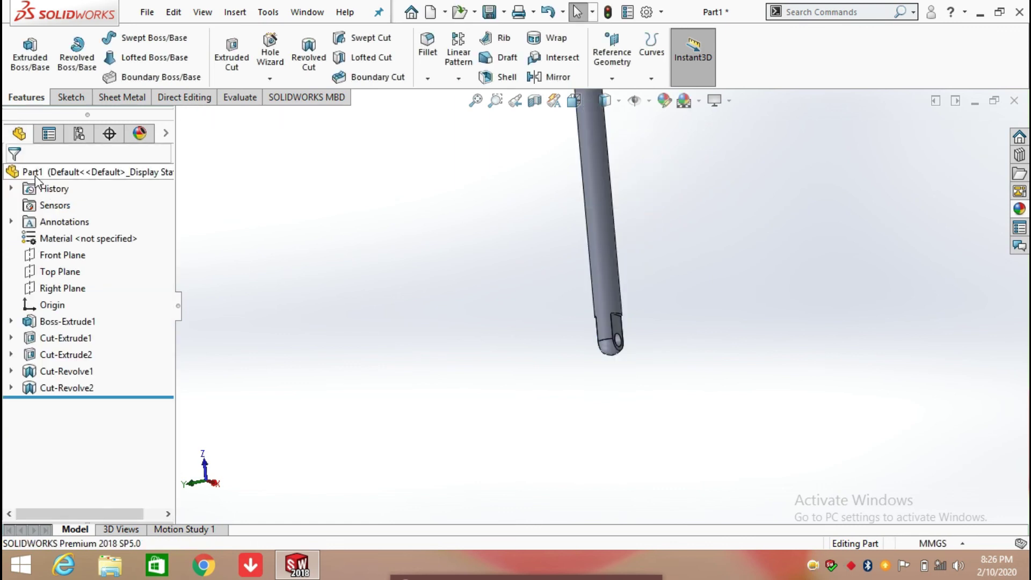
Step: Fillet the outer circular edge of the bar's open bored end with a constant 10 mm radius
scroll(674, 265, up, 3)
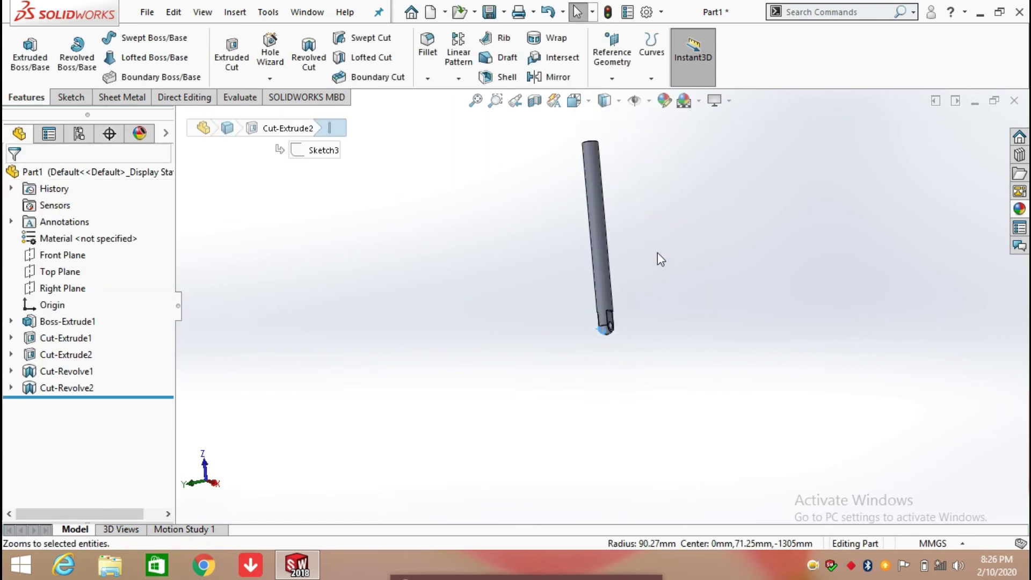
scroll(640, 245, down, 4)
scroll(578, 230, up, 4)
click(428, 79)
click(434, 97)
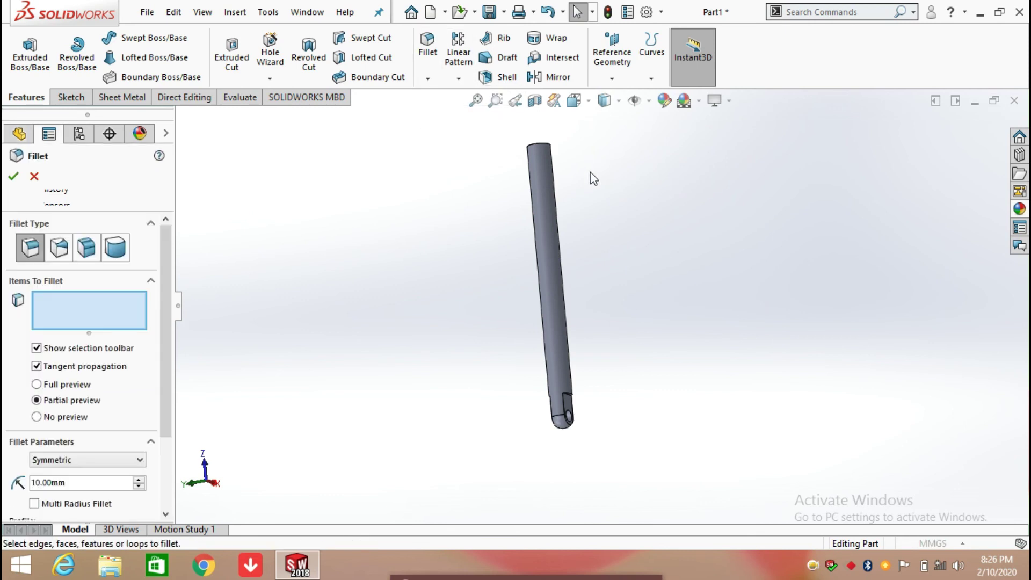
scroll(556, 151, down, 2)
scroll(563, 194, down, 3)
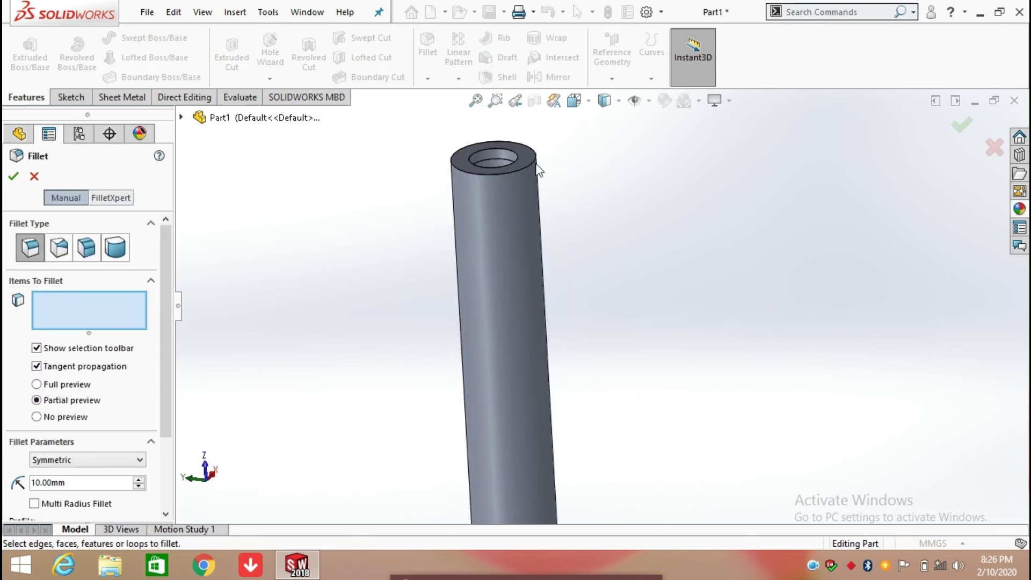
click(533, 161)
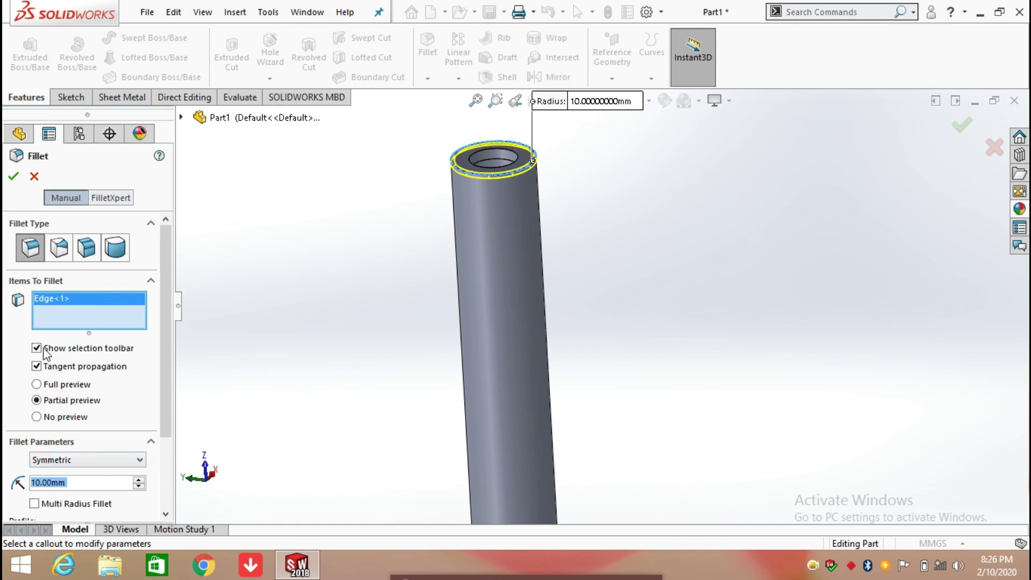
click(15, 176)
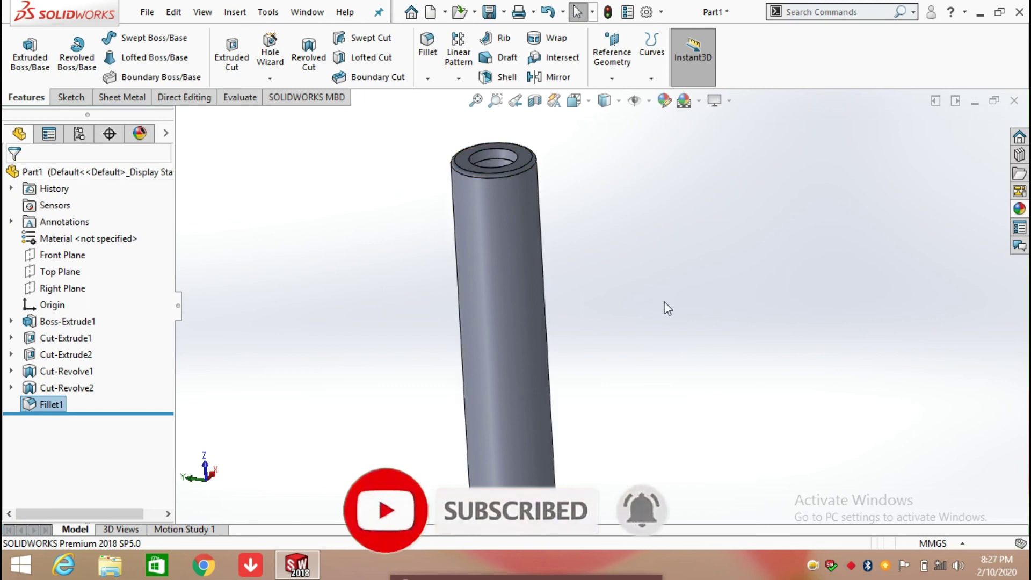
Step: Examine the whole bar in a standard side view facing the cross hole and from other angles
scroll(614, 301, up, 5)
middle_drag(615, 301, 725, 244)
key(space)
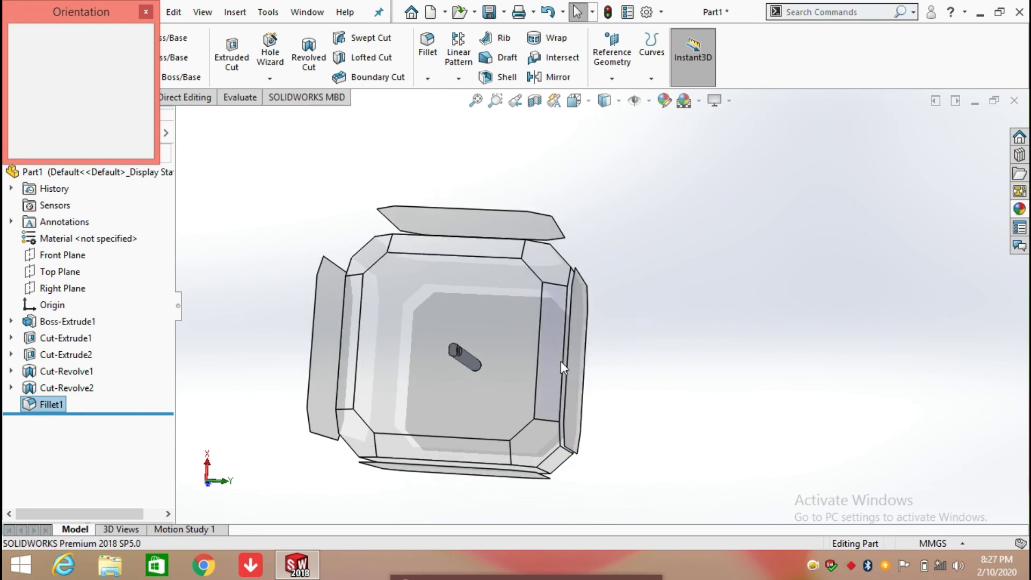
click(575, 355)
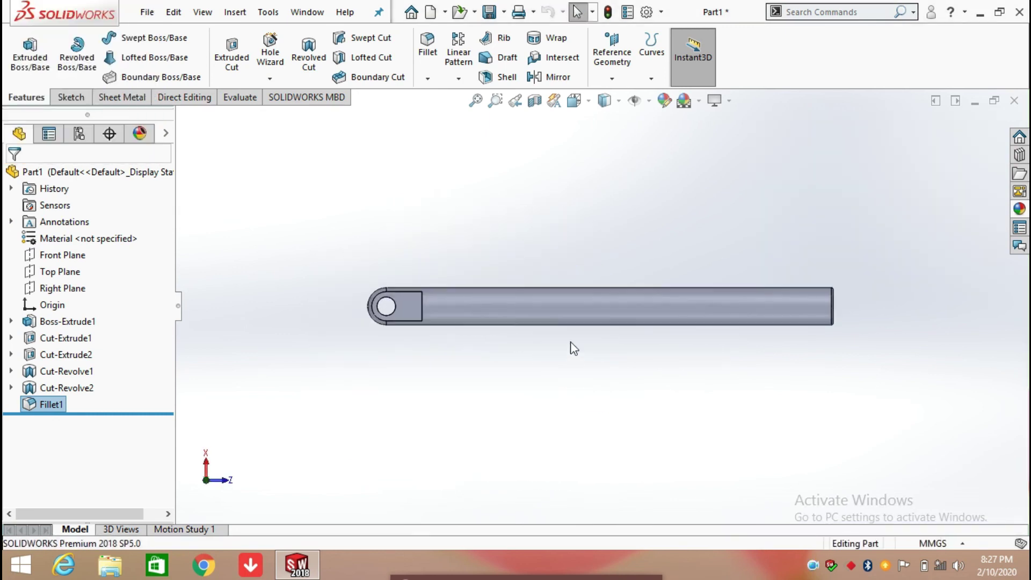
middle_drag(582, 259, 575, 340)
scroll(524, 361, down, 5)
scroll(524, 361, up, 3)
Step: Switch the display style to shaded without edges and inspect the flattened end with its cross hole
click(618, 102)
click(605, 141)
middle_drag(664, 250, 603, 265)
scroll(617, 231, down, 3)
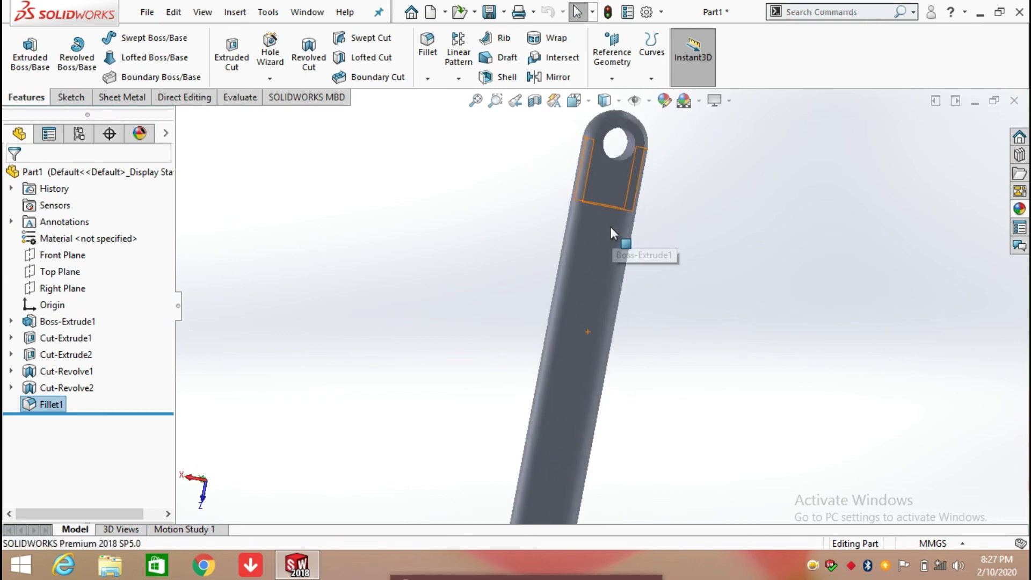
middle_drag(617, 230, 548, 269)
scroll(569, 263, up, 4)
scroll(687, 328, down, 3)
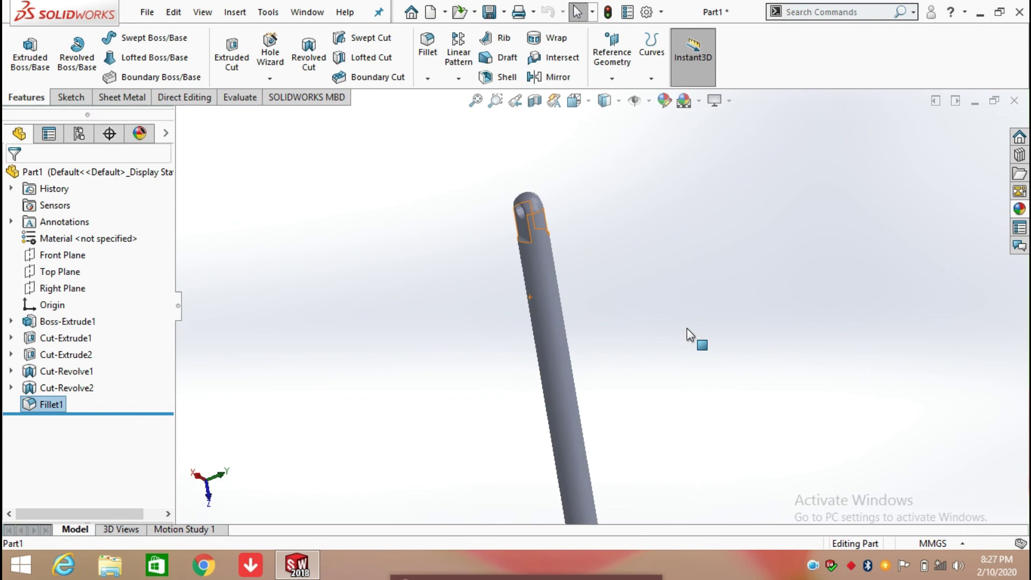